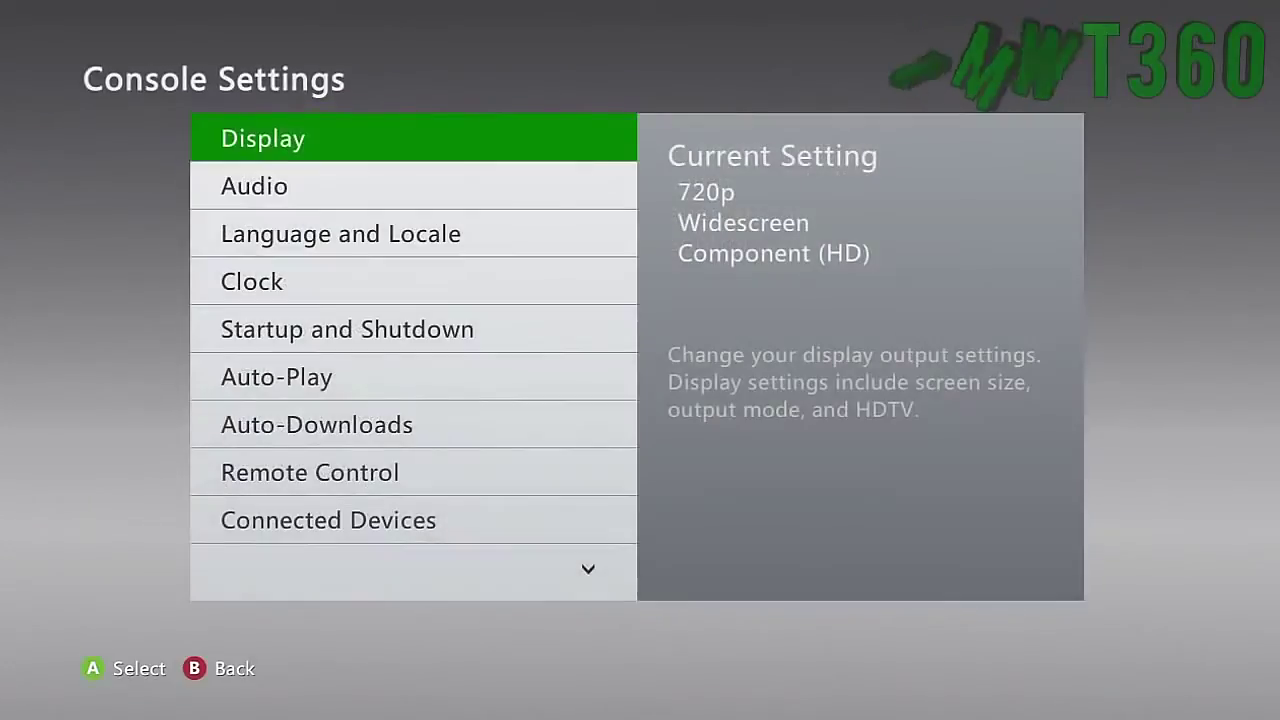
key("Up")
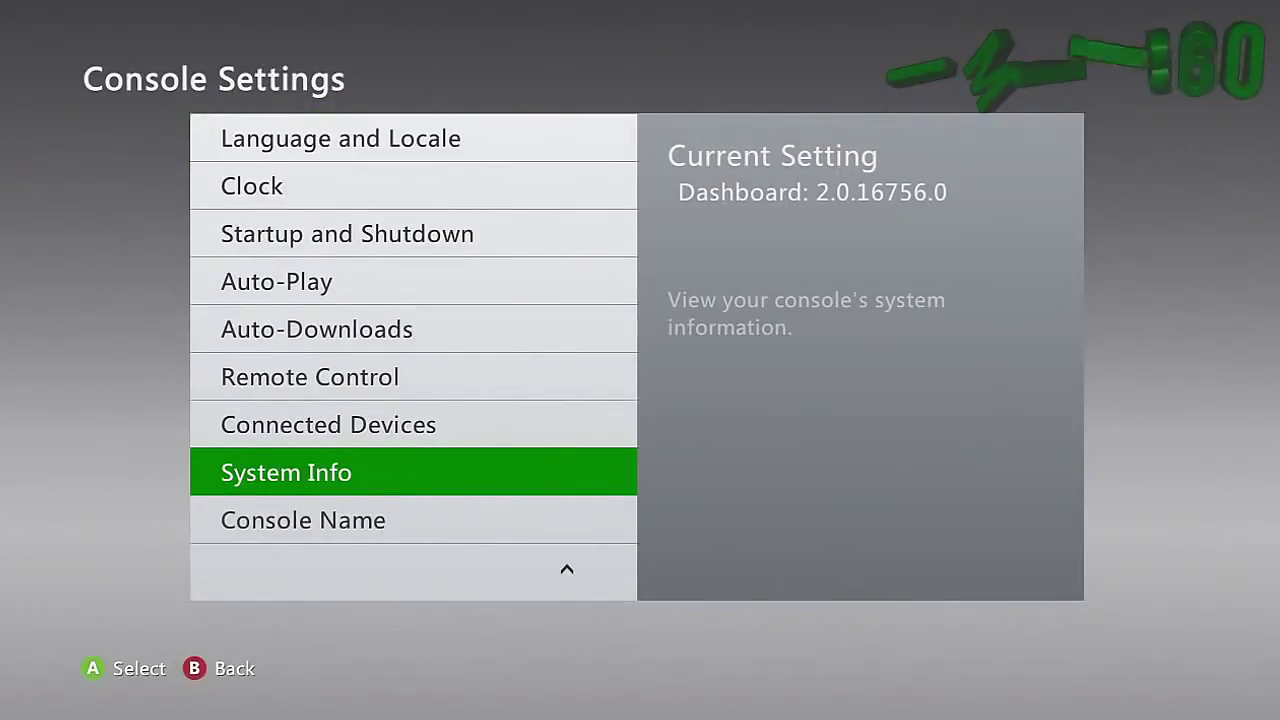
- Check the dashboard version 2.0.16756.0 under System Info, then leave Console Settings
key("Down")
key("Down")
key("Escape")
key("Escape")
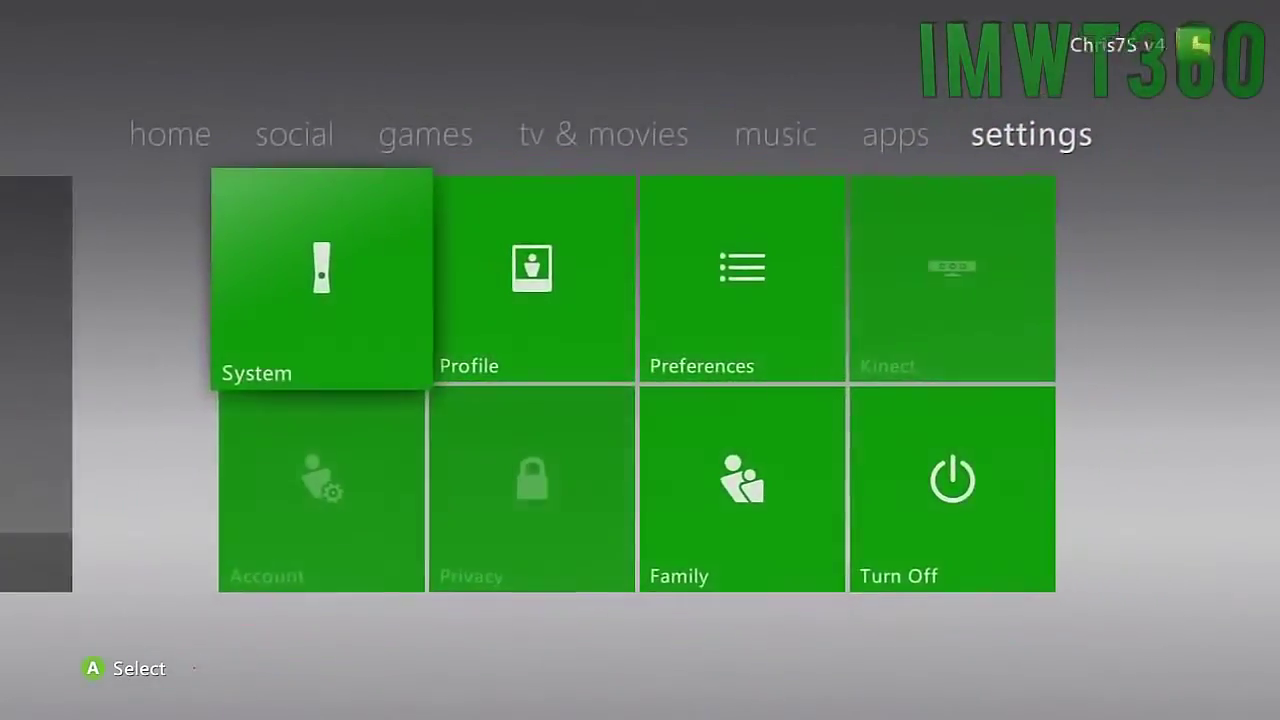
- Launch XeXMenu 1.2 from the Recent titles on the dashboard home
key("Left")
key("Left")
key("Left")
key("Left")
key("Left")
key("Left")
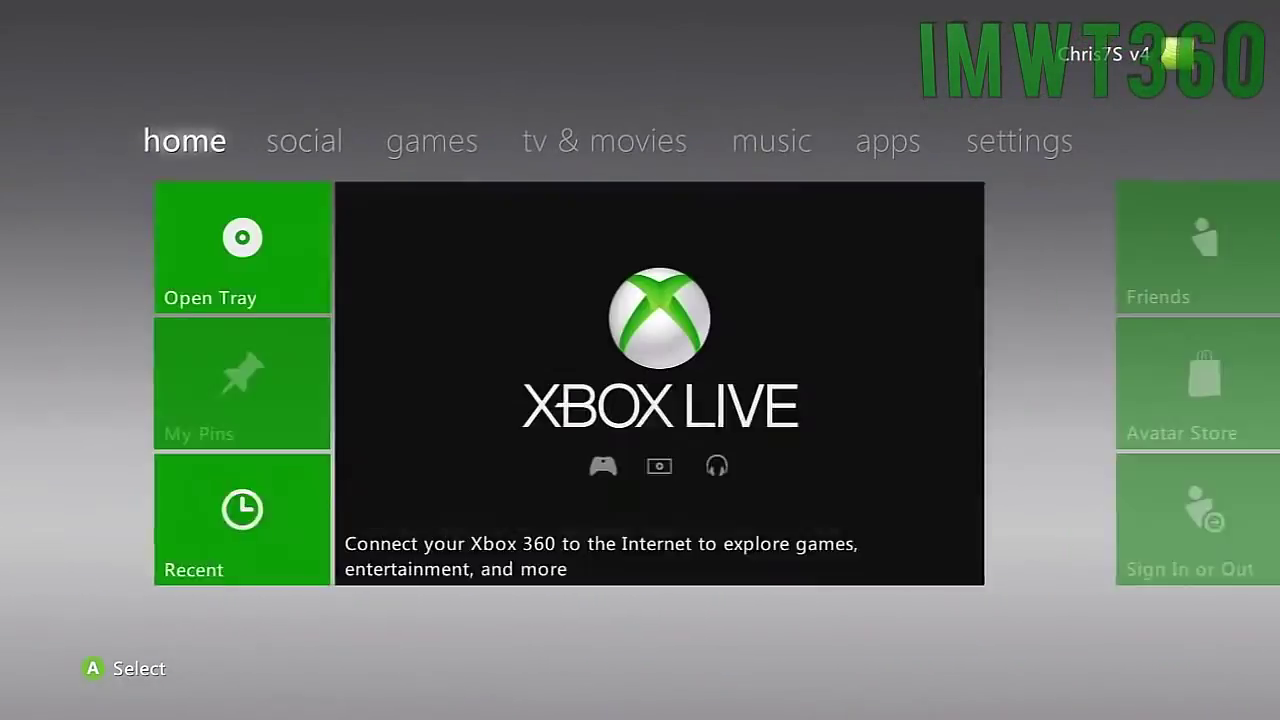
key("Down")
key("Down")
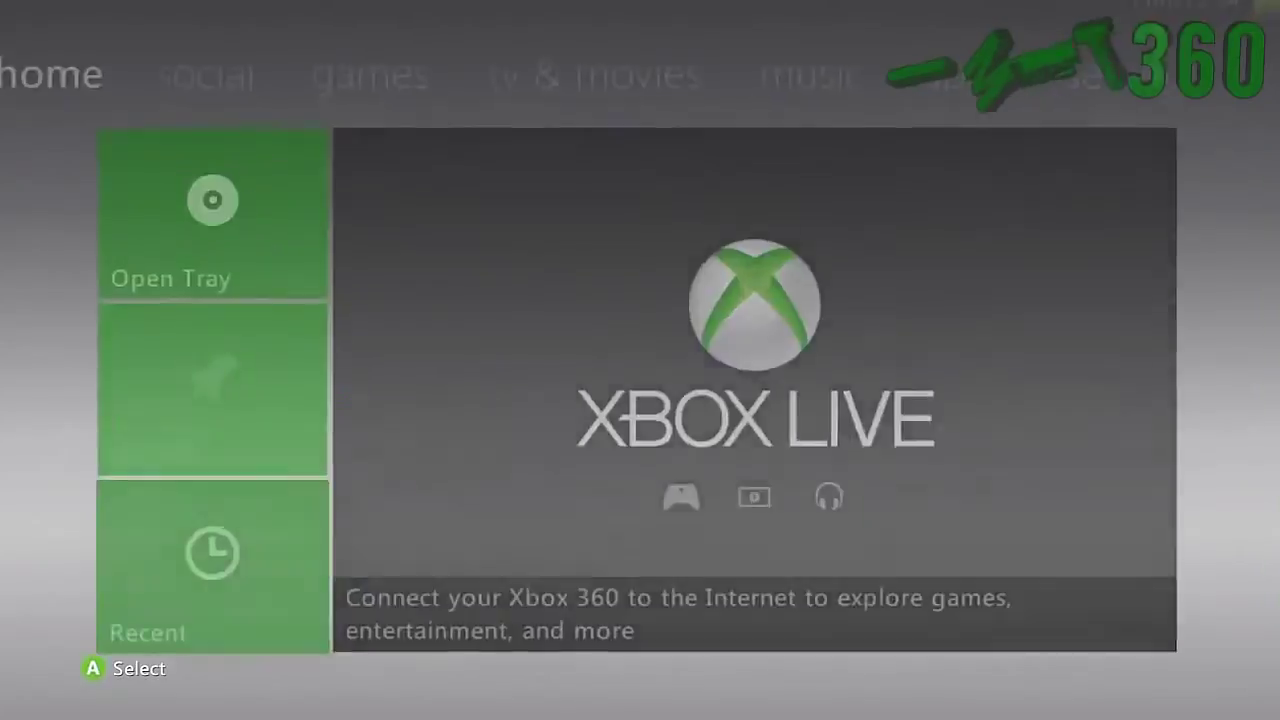
key("Return")
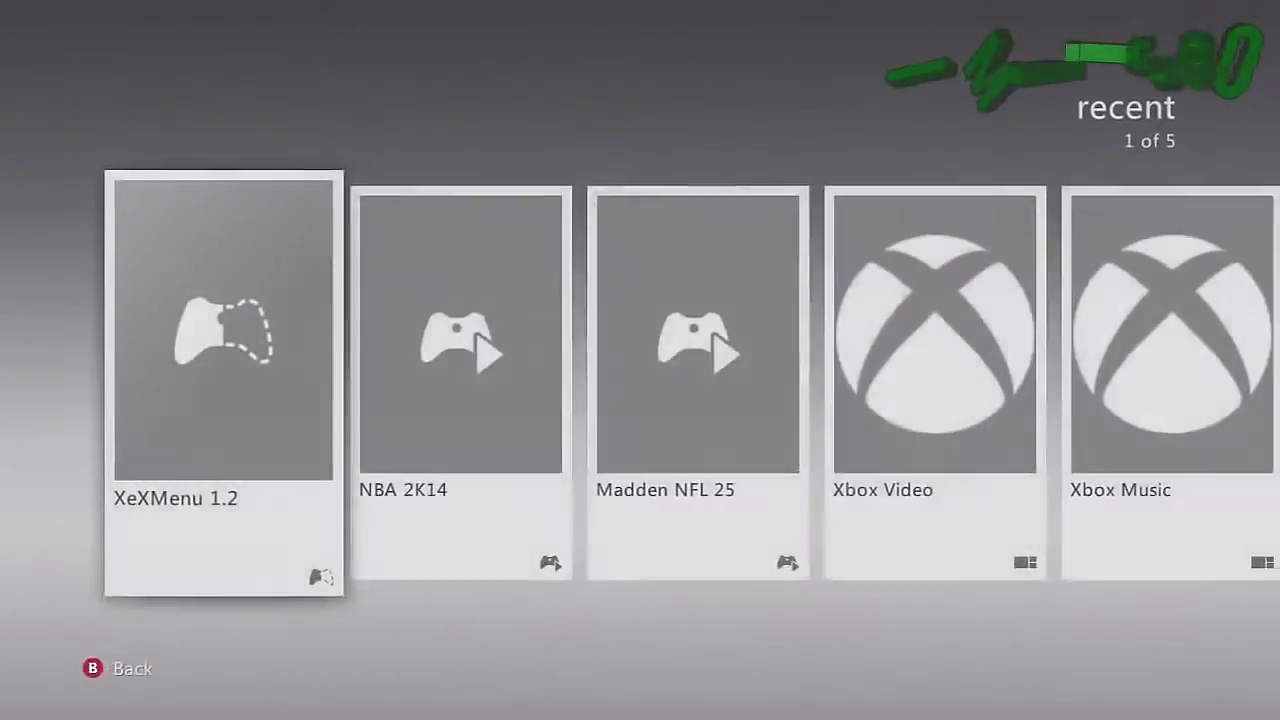
key("Return")
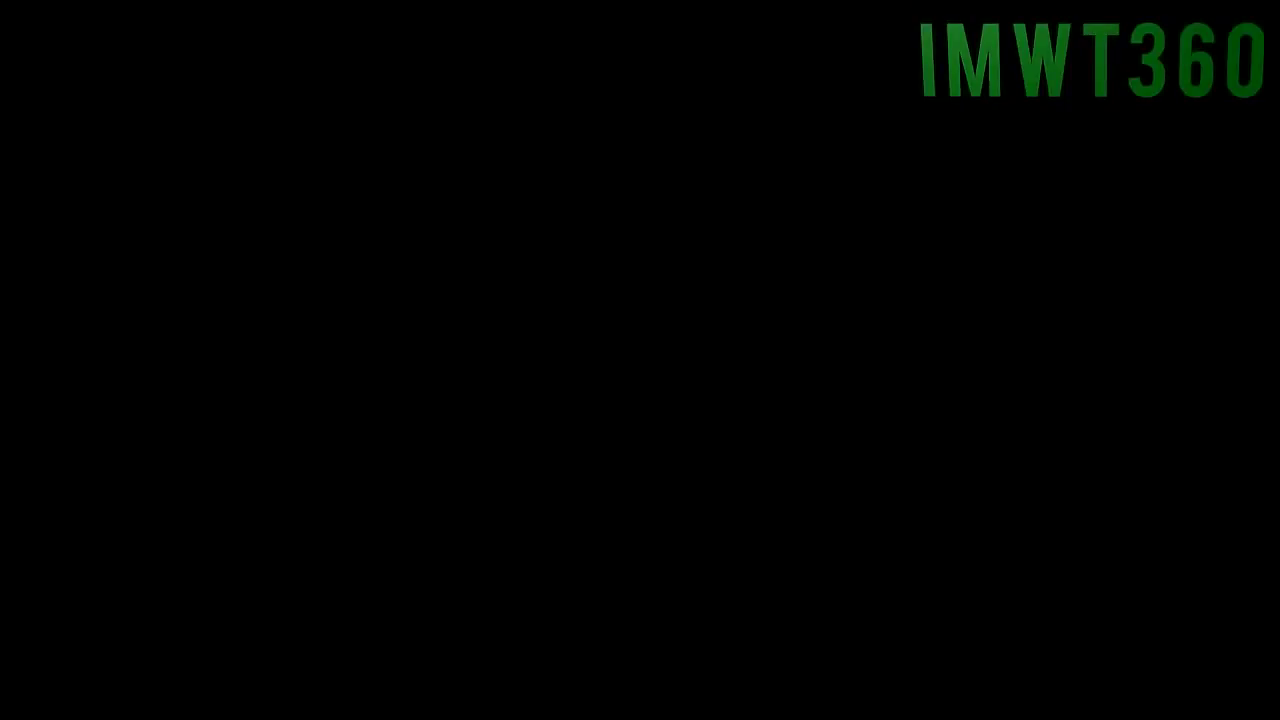
- Decline the update prompt and browse to Hdd1:\RGH\Applications\Flash360v1.0 in XeXMenu
key("Return")
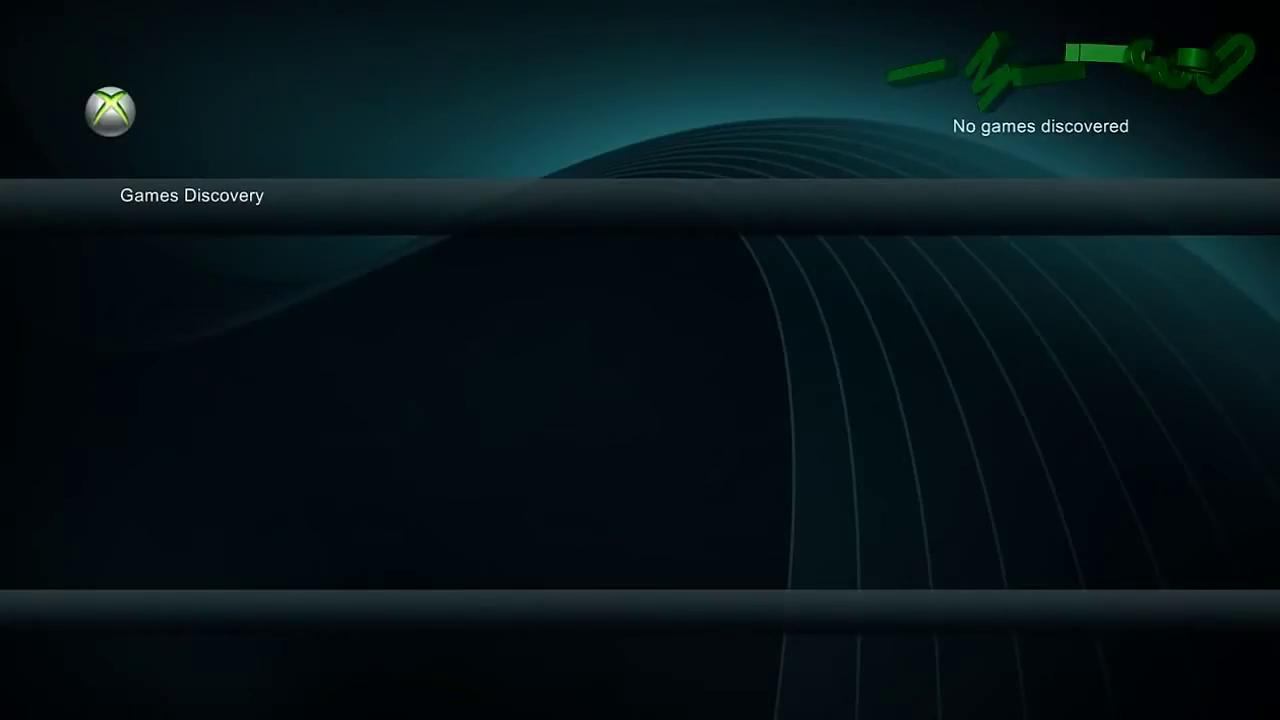
key("Right")
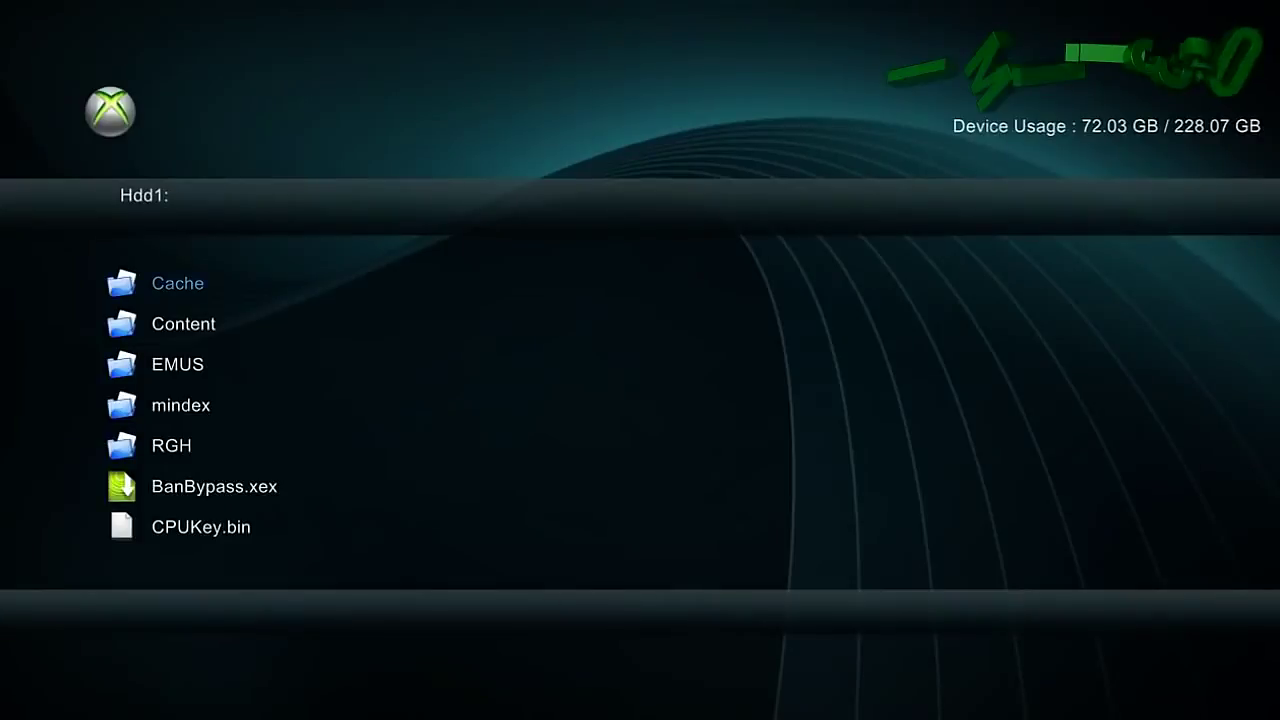
key("Down")
key("Down")
key("Down")
key("Down")
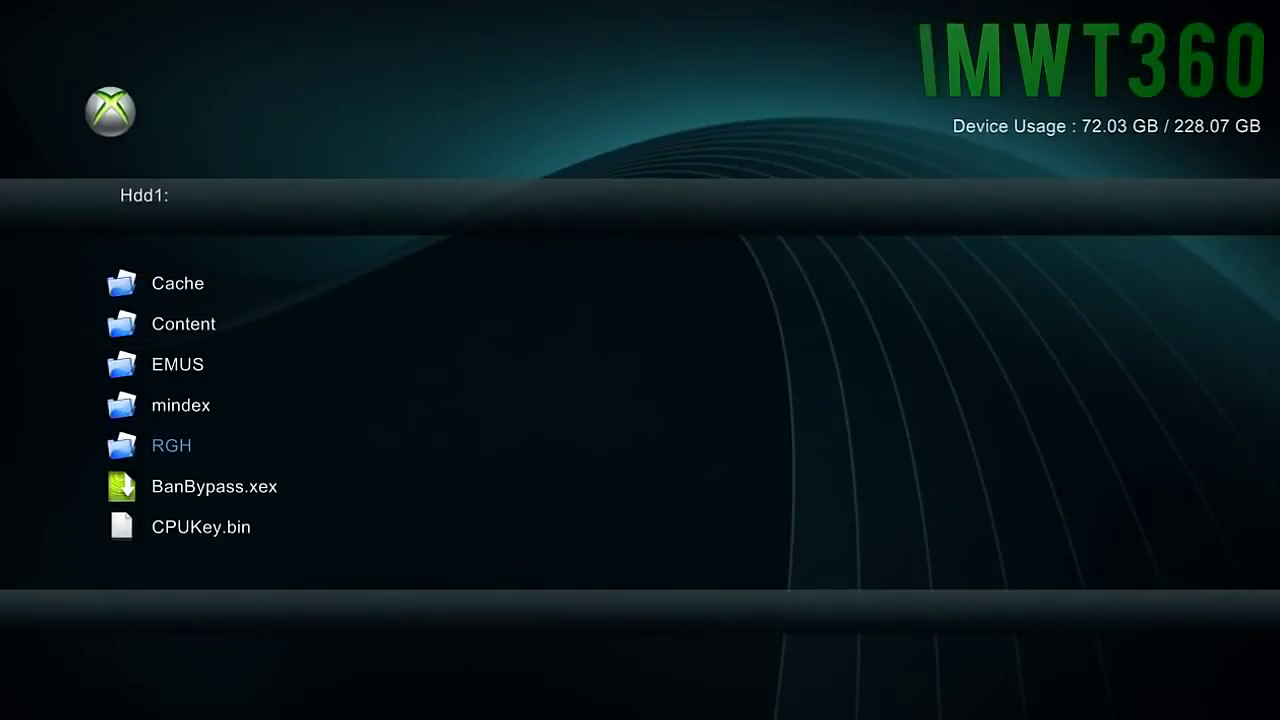
key("Return")
key("Return")
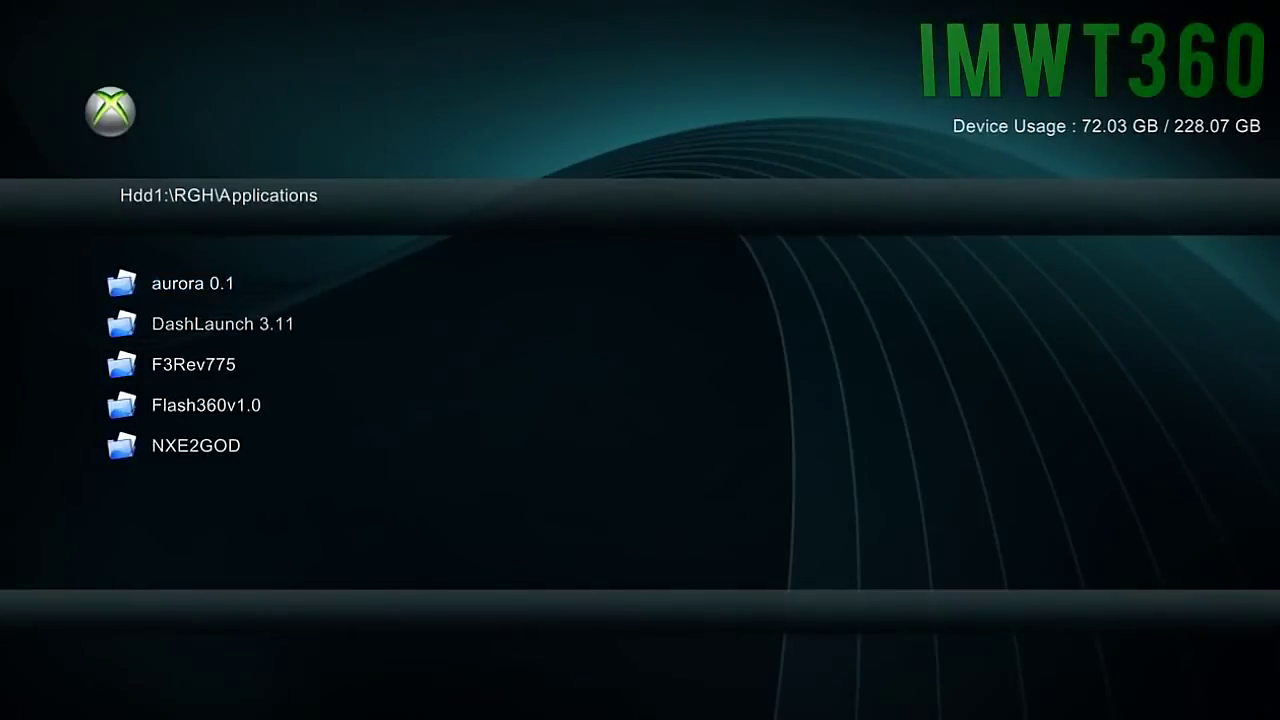
key("Return")
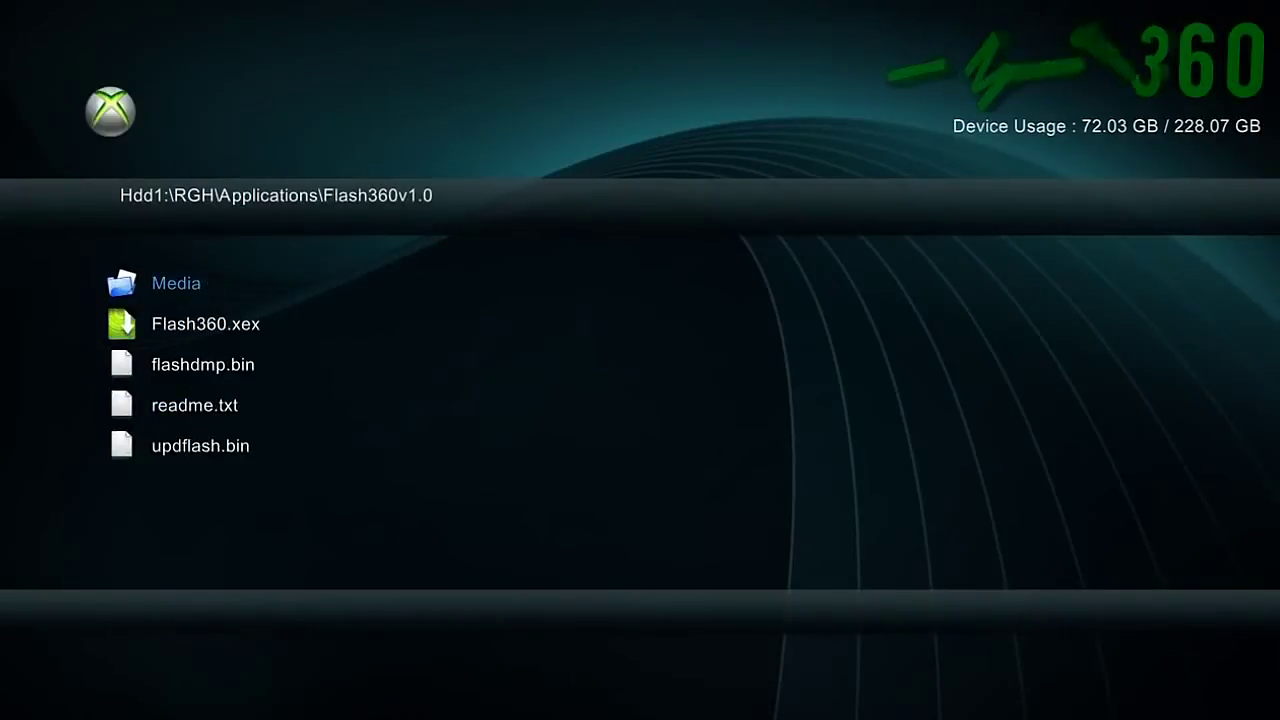
key("Down")
key("Return")
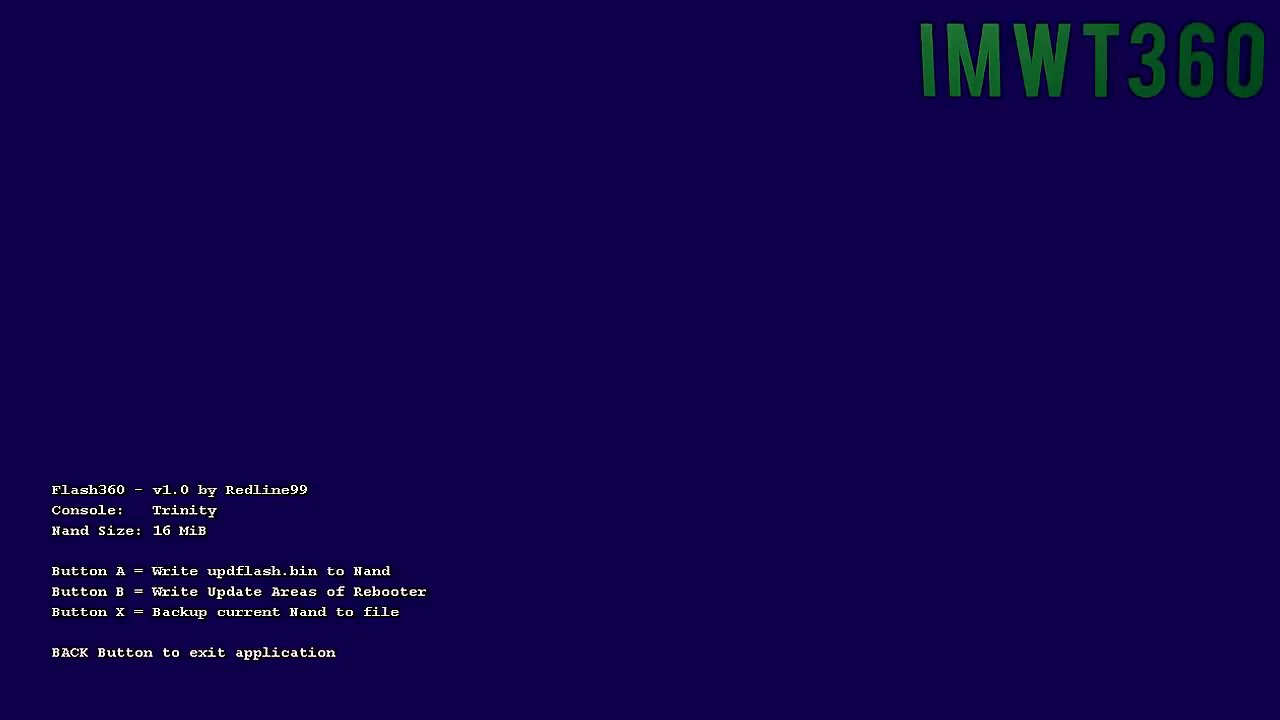
- Save the entire 16 MiB NAND to flashdmp.bin with Flash360, then exit
key("x")
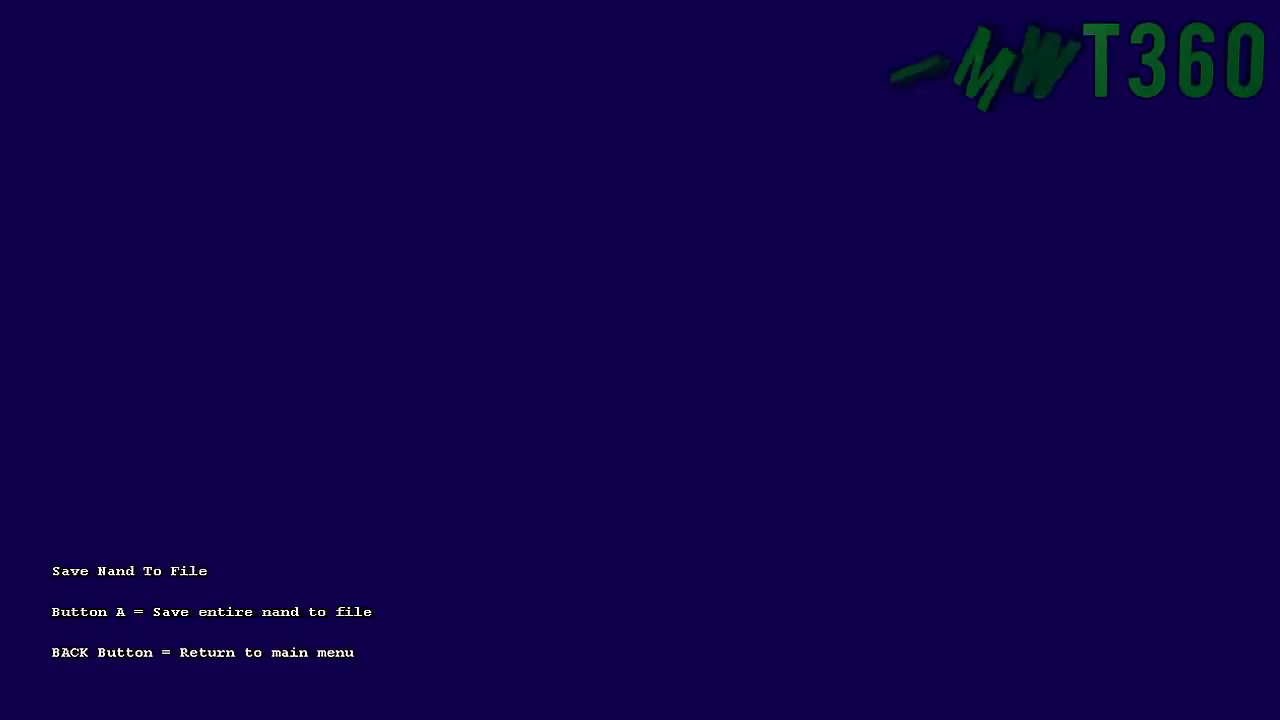
key("a")
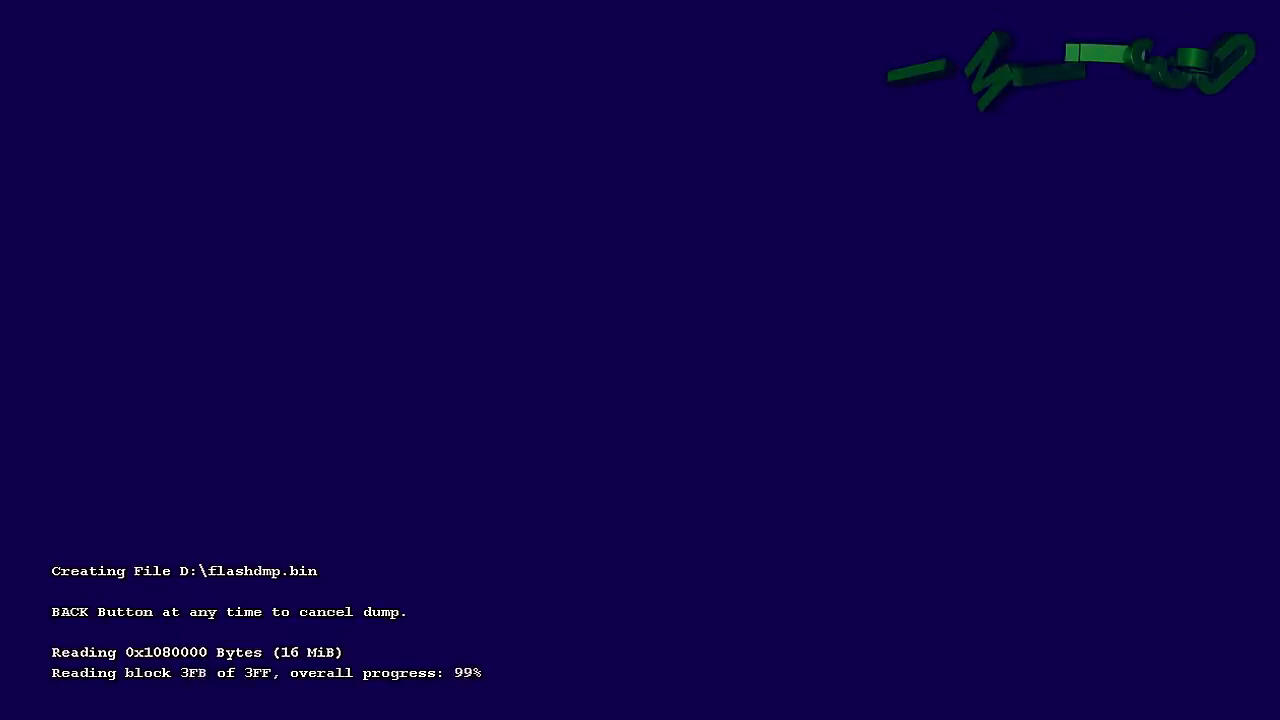
key("Return")
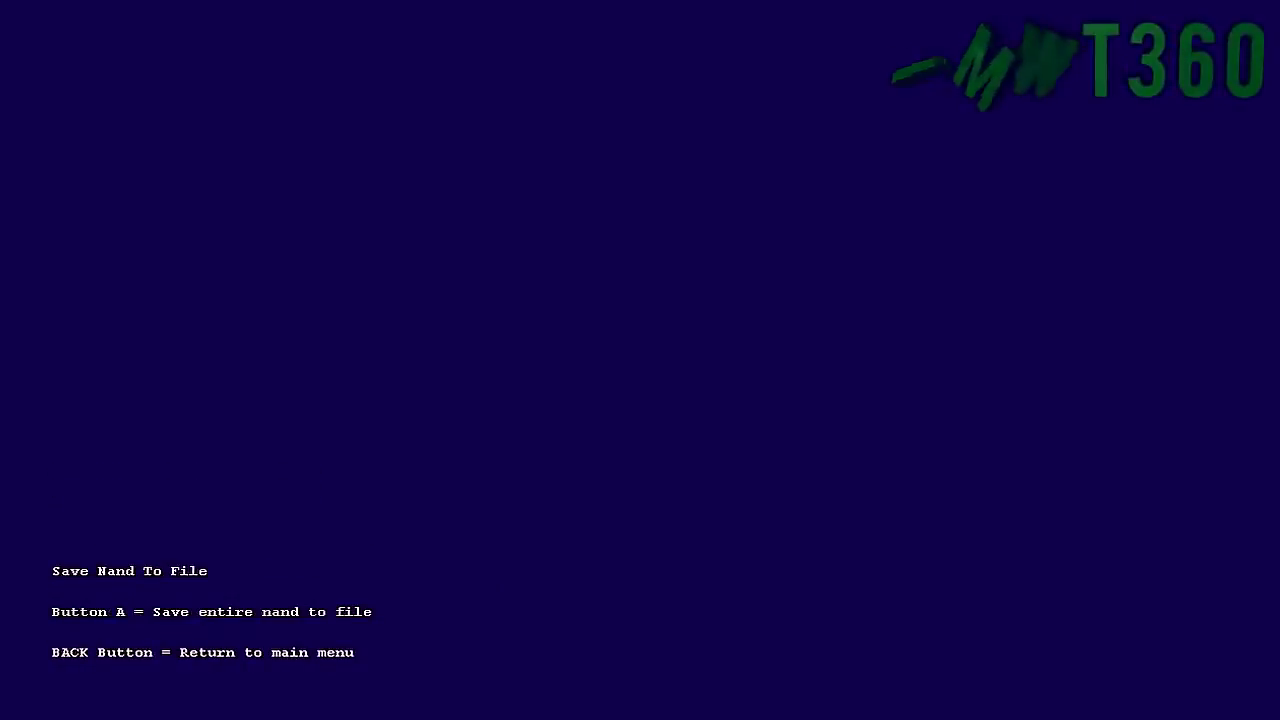
key("Escape")
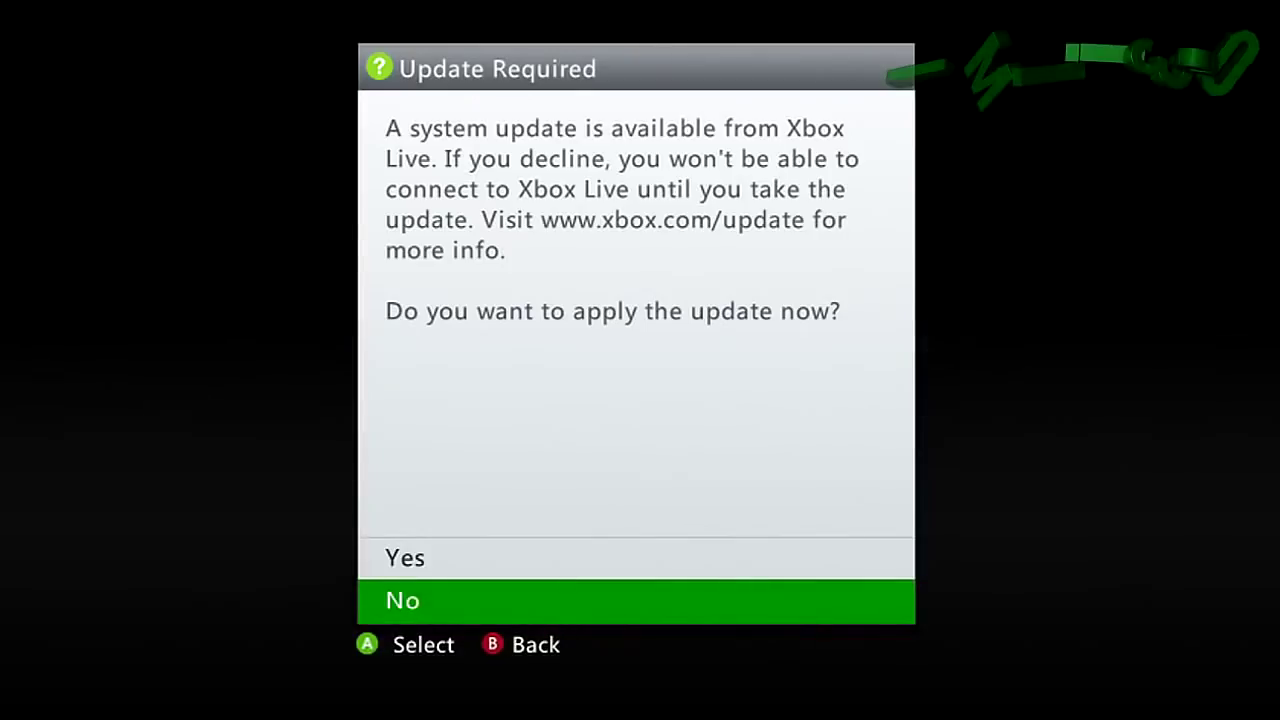
- Decline the update and relaunch XeXMenu 1.2 from Recent titles
key("Return")
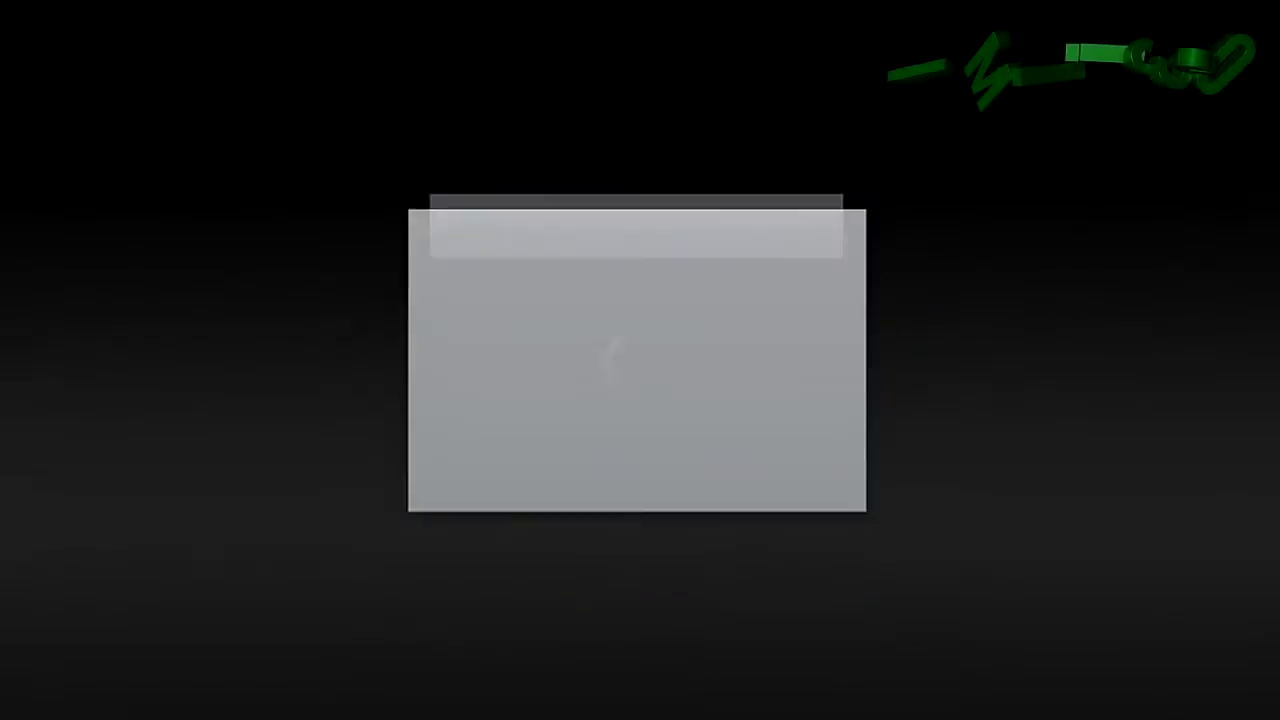
key("Return")
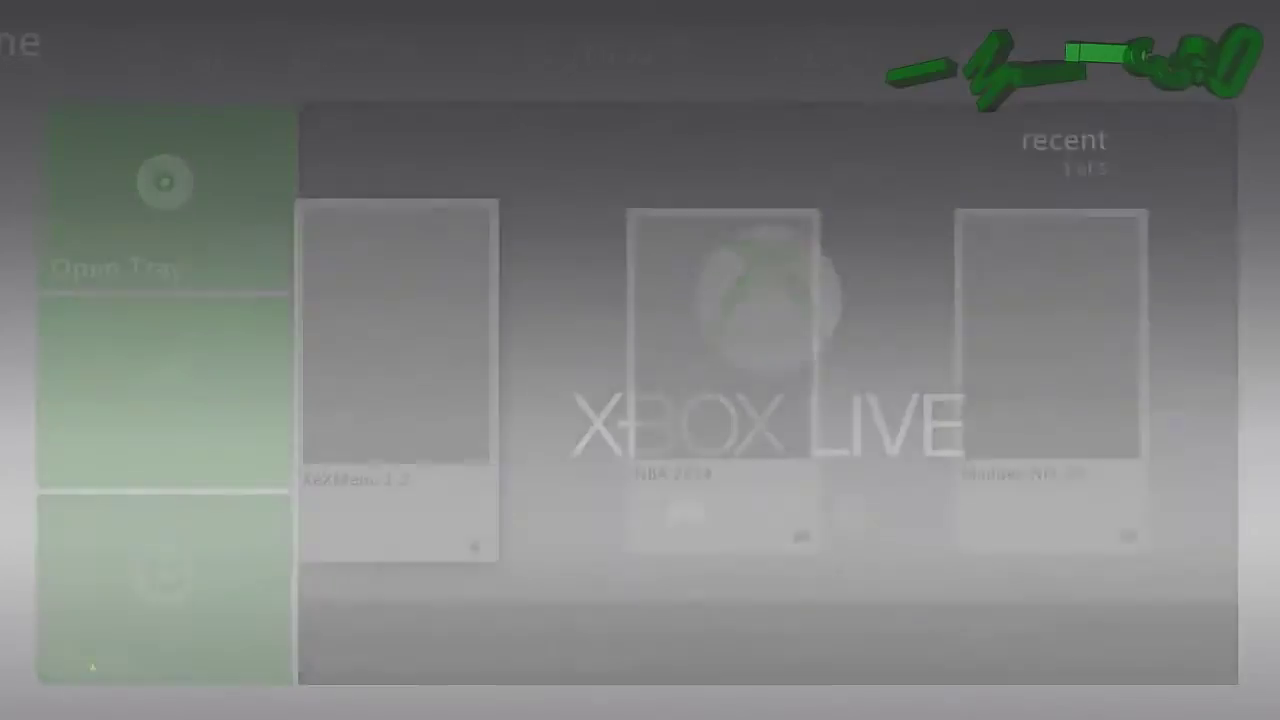
key("Return")
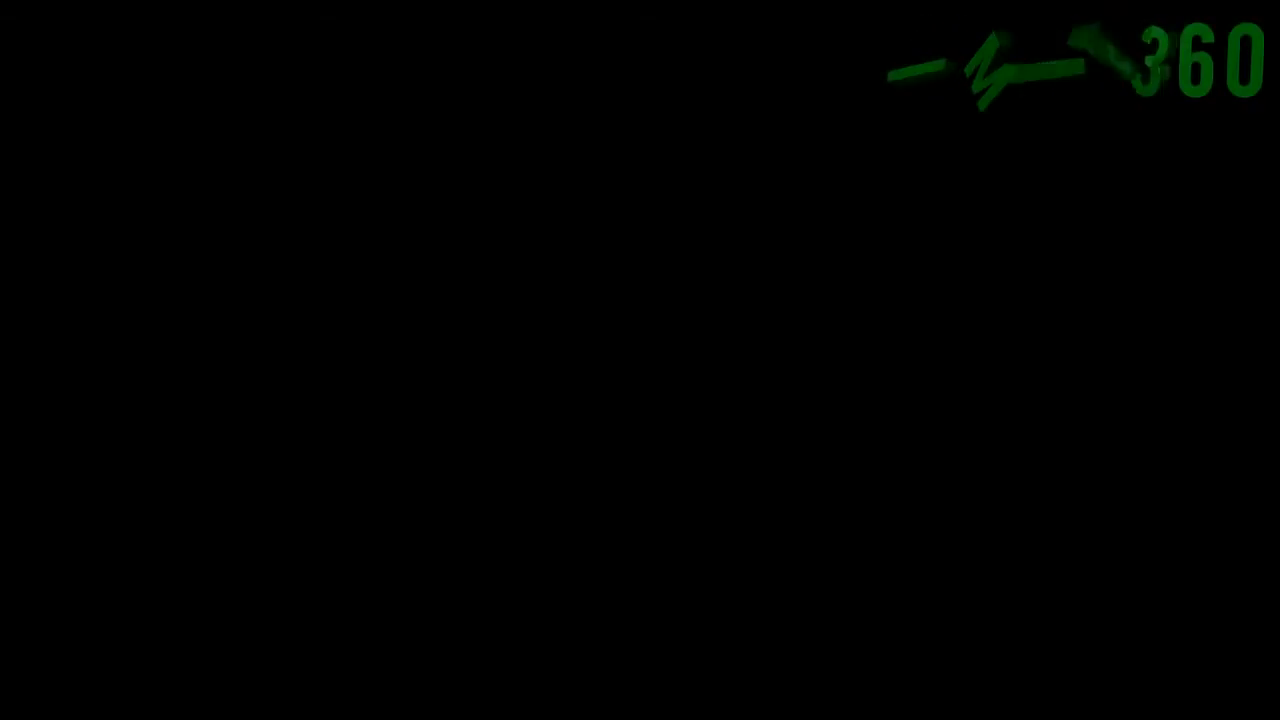
- Return to Hdd1:\RGH\Applications\Flash360v1.0, where the new flashdmp.bin is listed
key("Return")
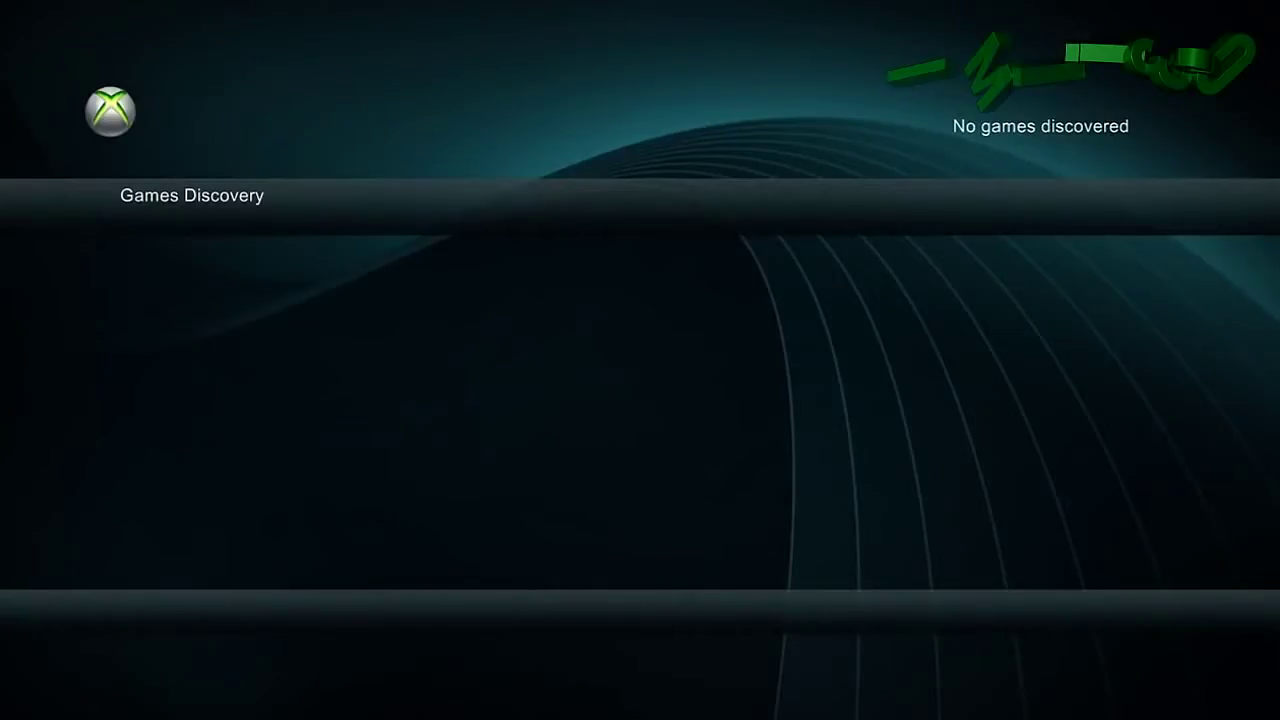
key("Down")
key("Down")
key("Down")
key("Down")
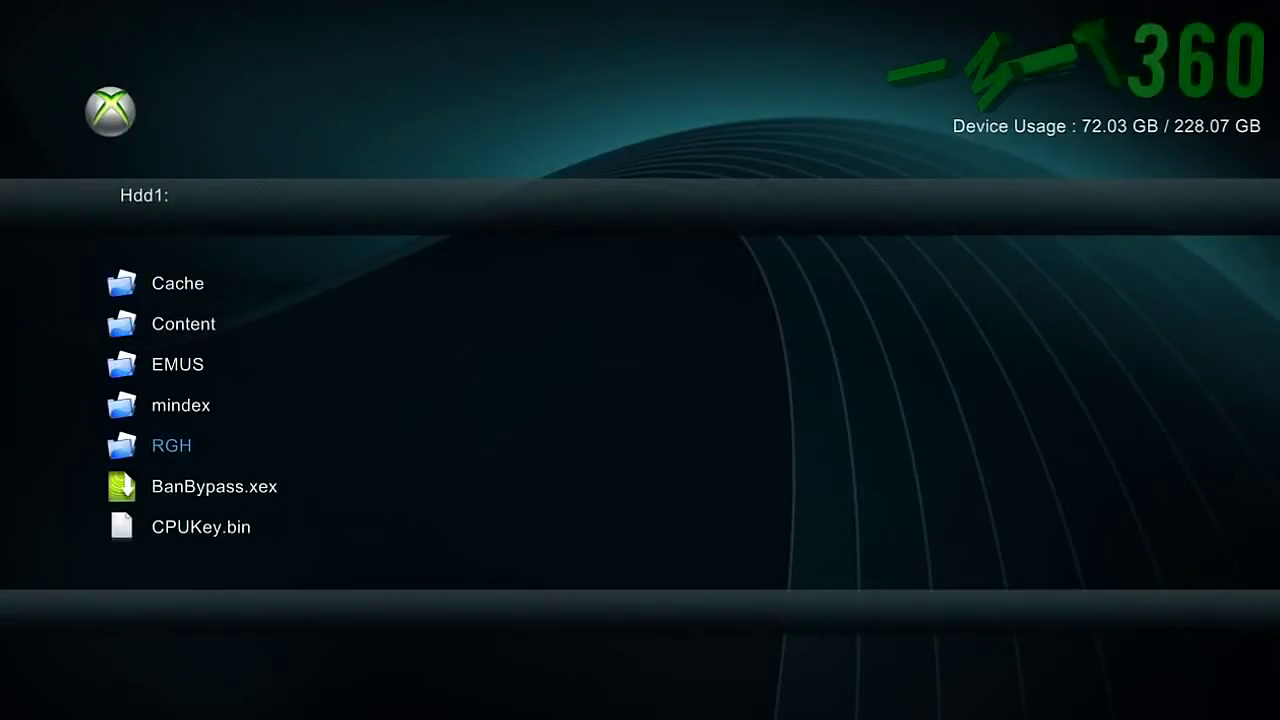
key("Return")
key("Return")
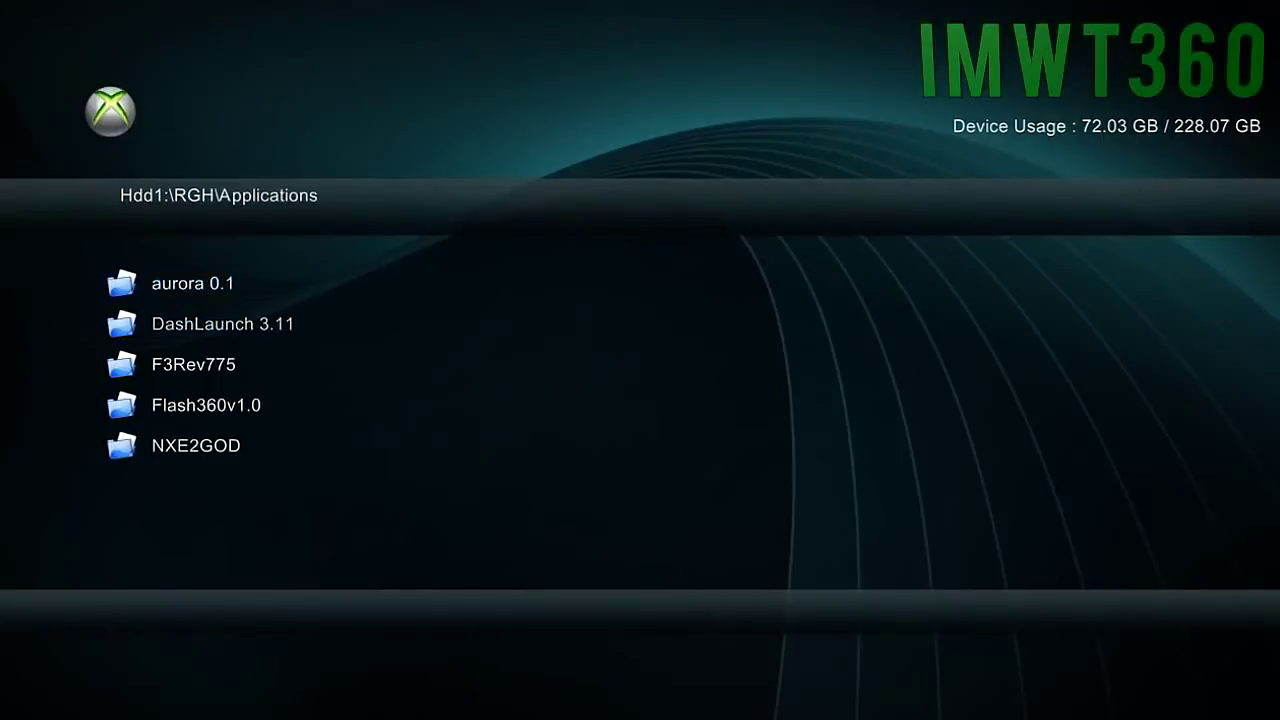
key("Return")
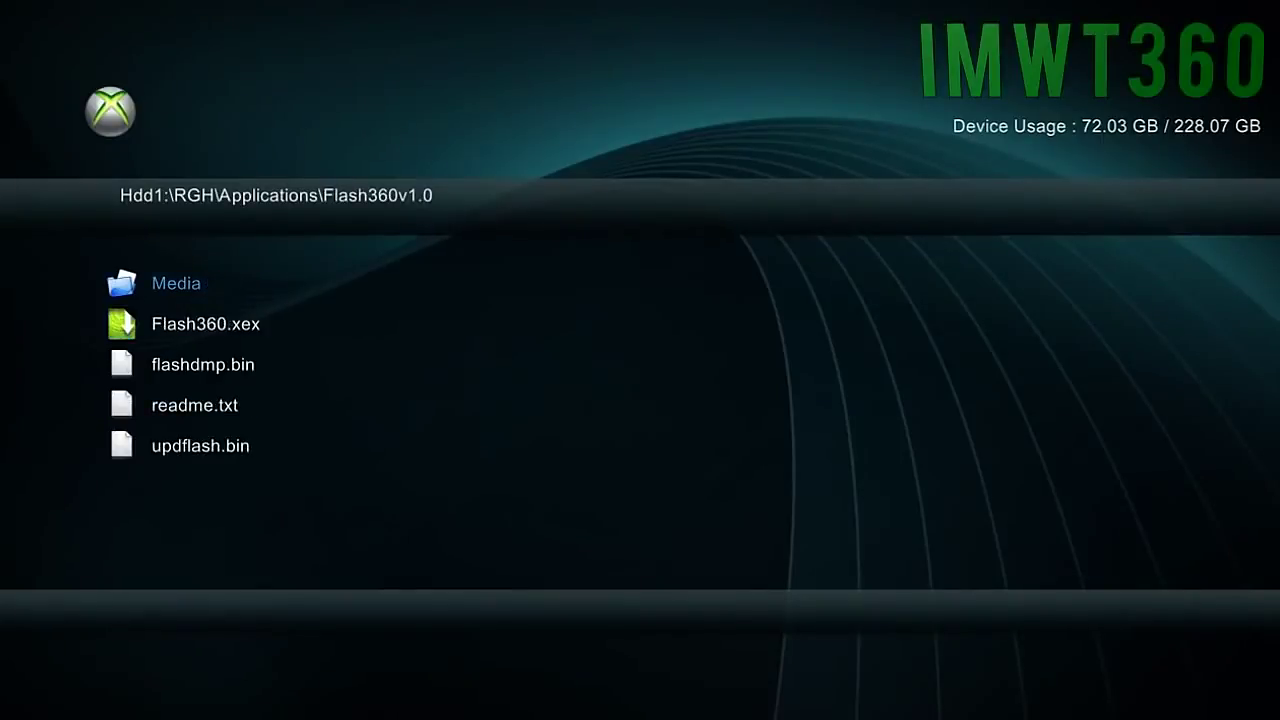
key("Down")
key("Down")
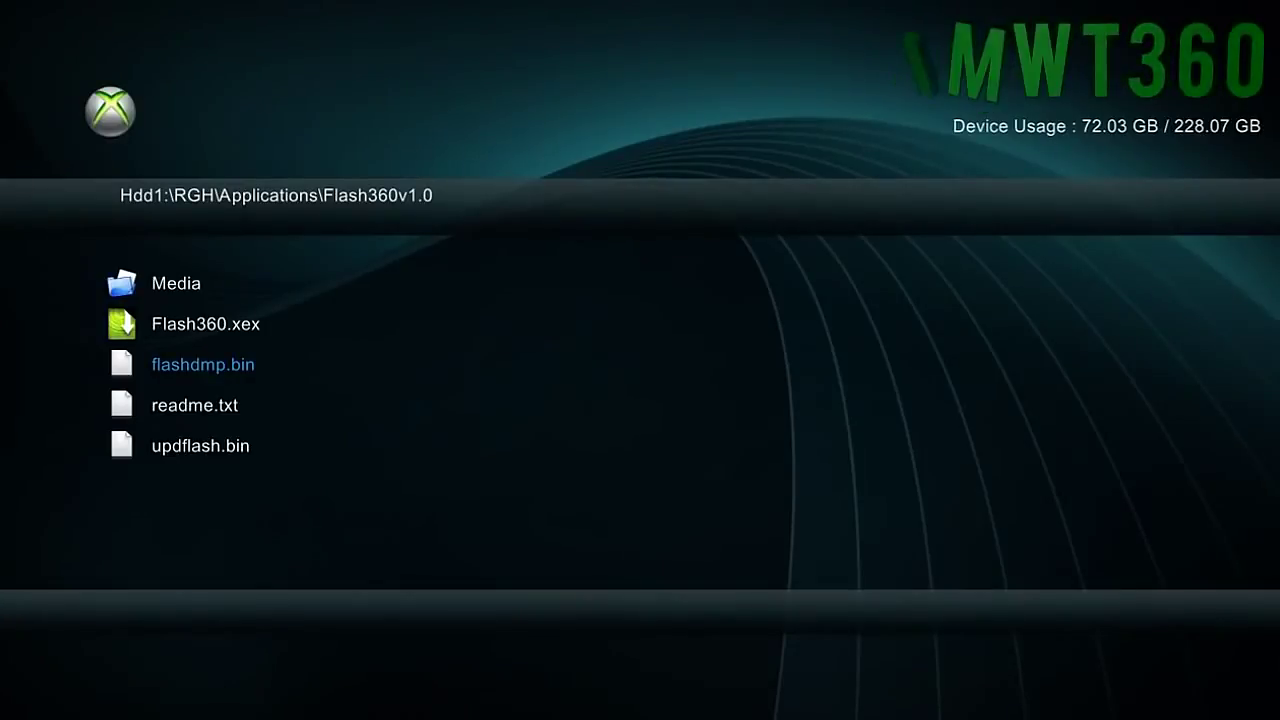
- Delete updflash.bin from the Flash360v1.0 folder via the Y file menu
key("Down")
key("Down")
key("y")
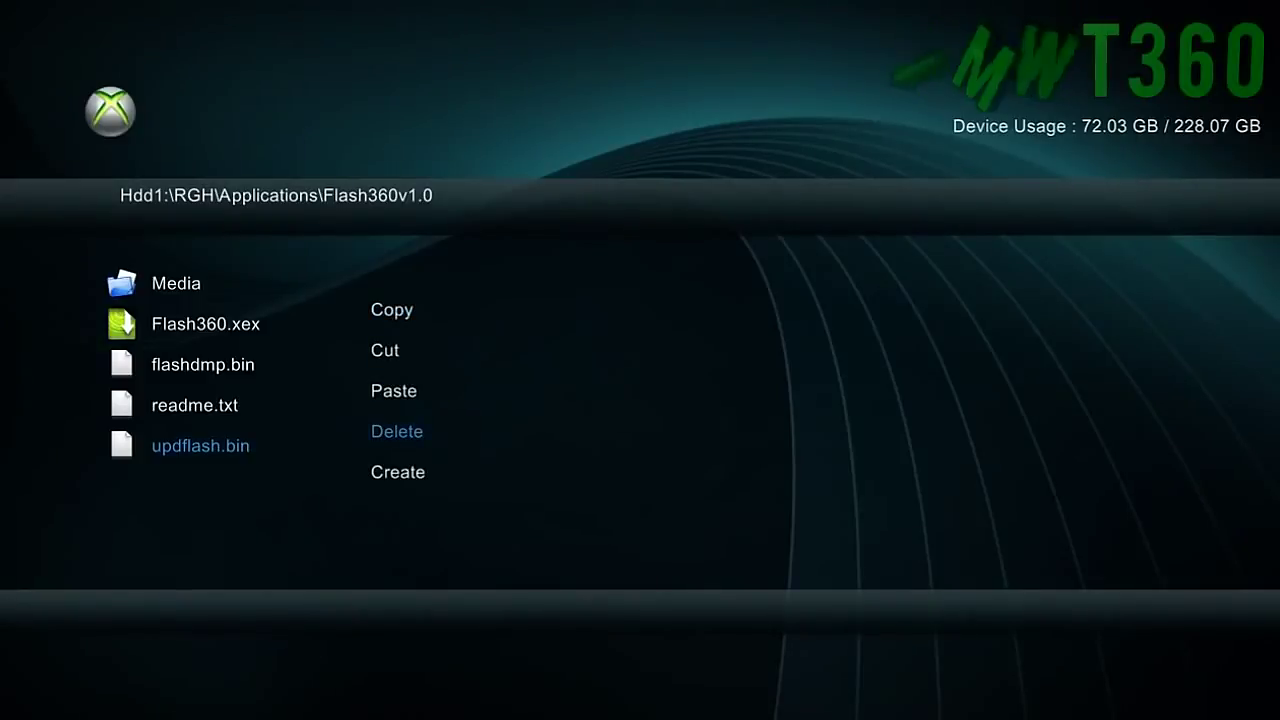
key("Return")
key("Return")
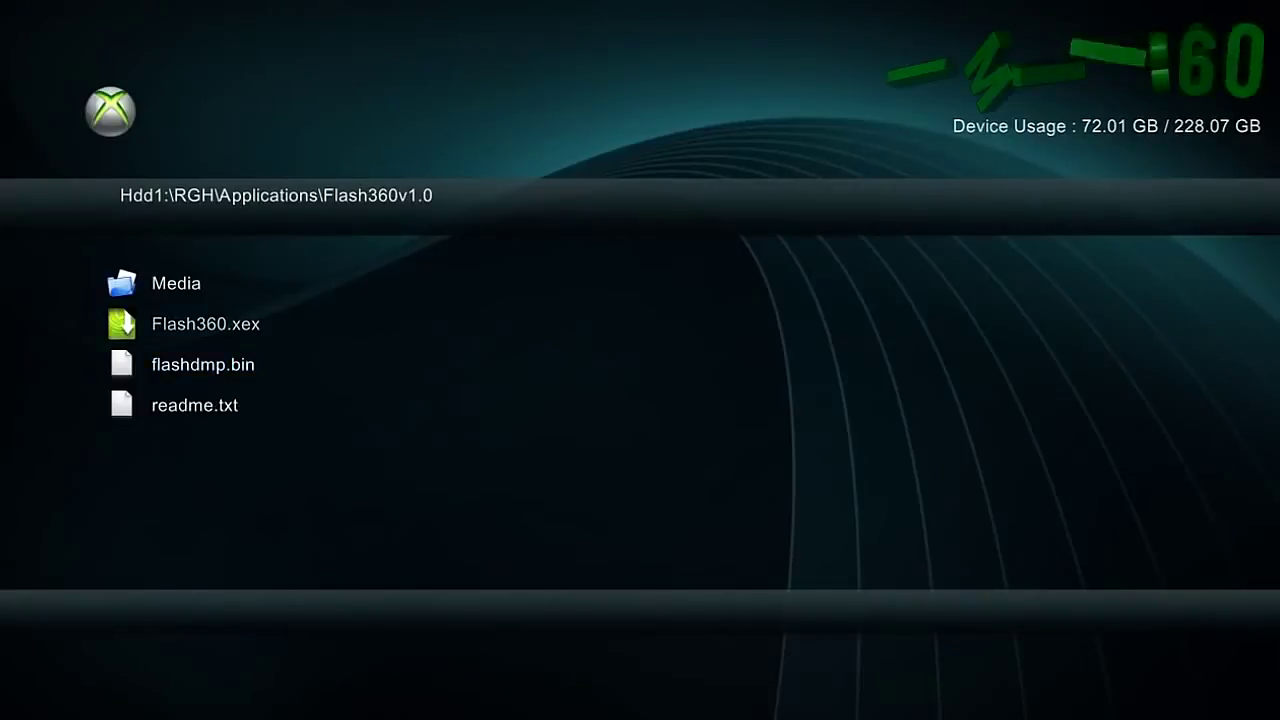
key("Up")
key("Up")
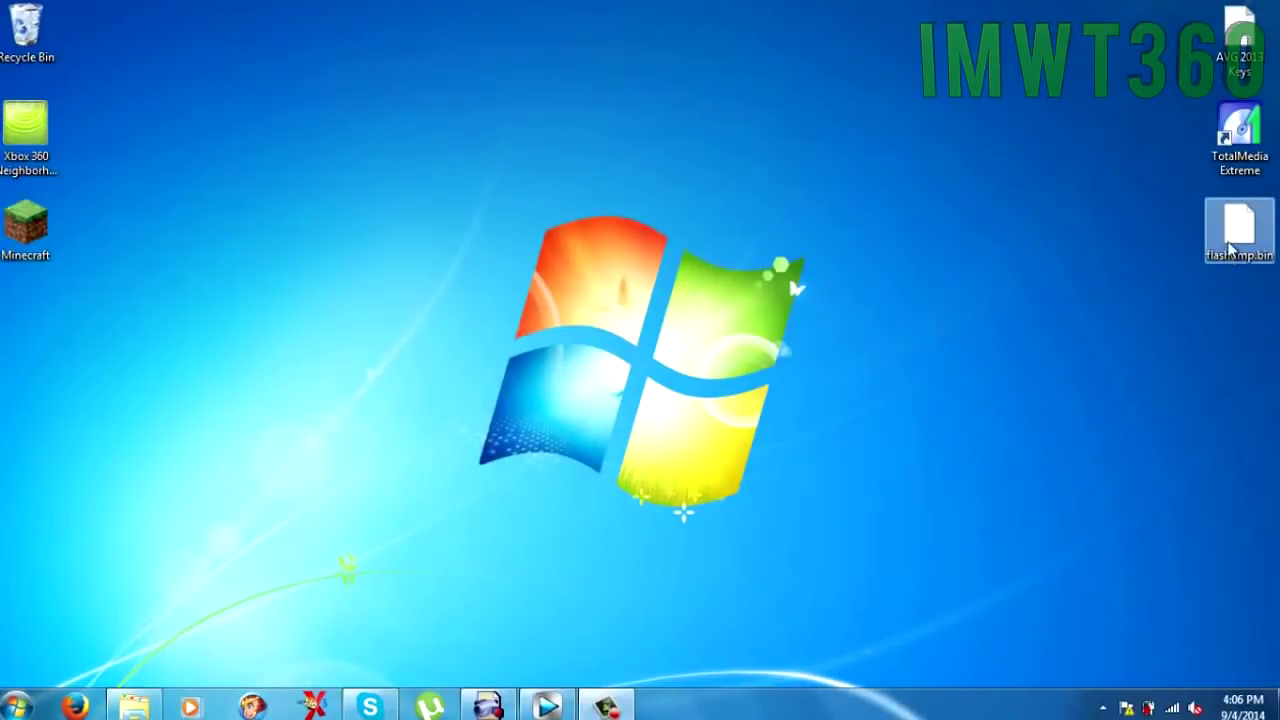
- Run xeBuild GUI 2.0 from the xeBuild_GUI folder past the security warning, then close Explorer
left_click(1245, 243)
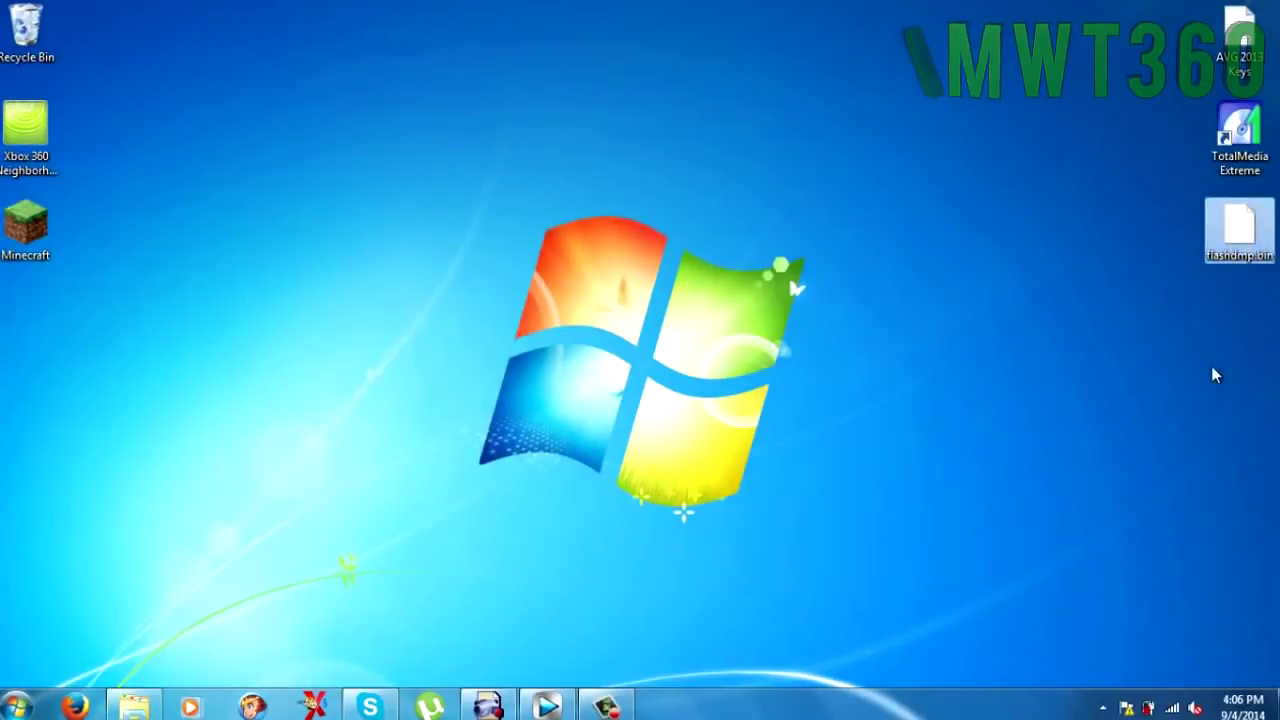
left_click(1160, 387)
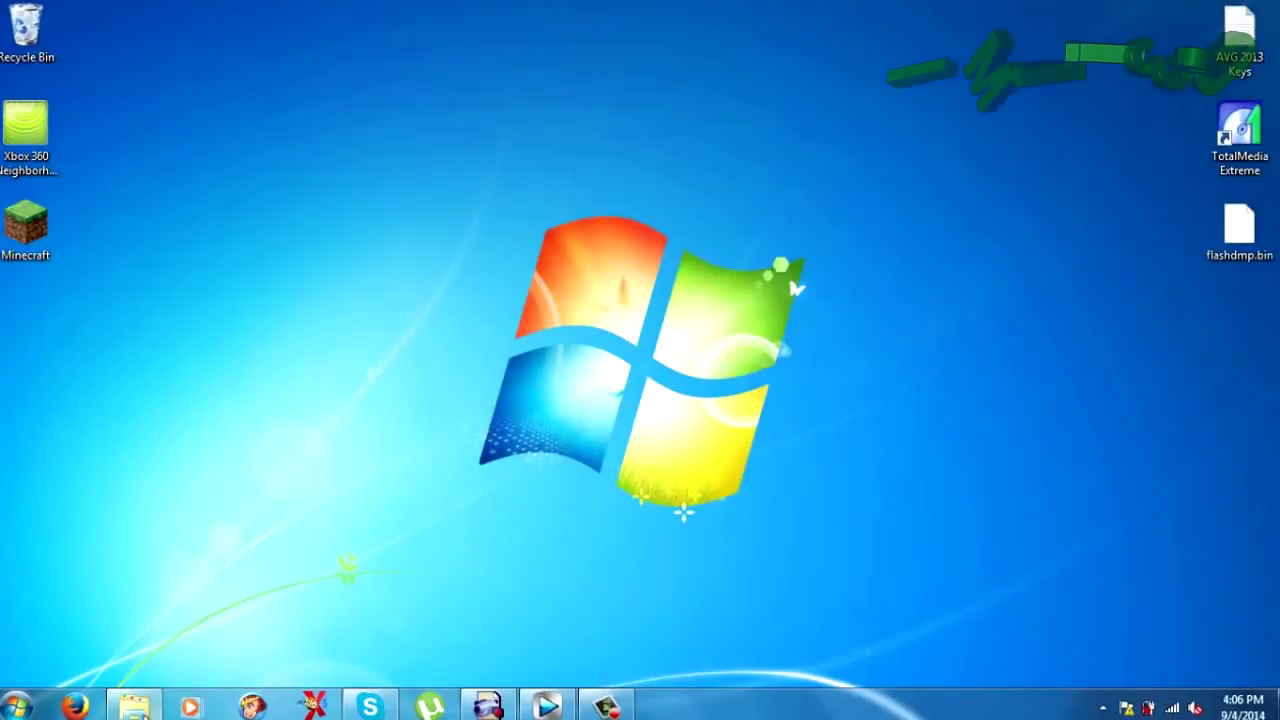
left_click(134, 707)
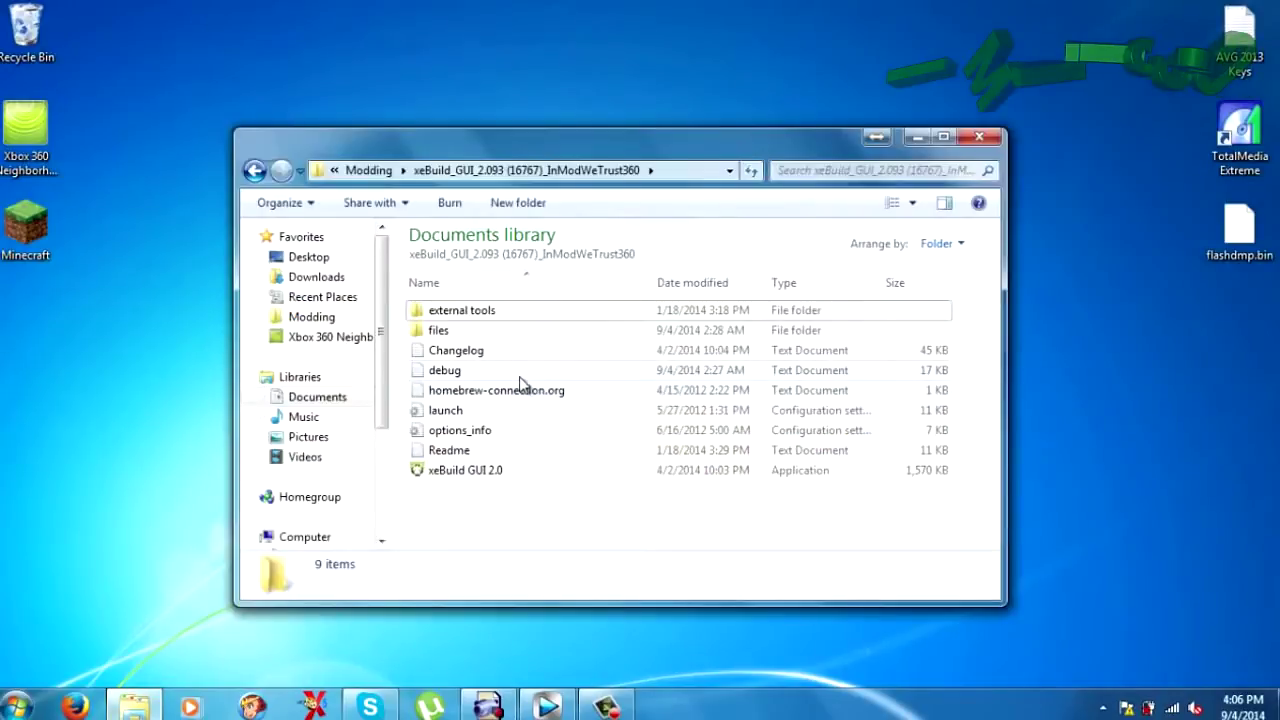
double_click(482, 472)
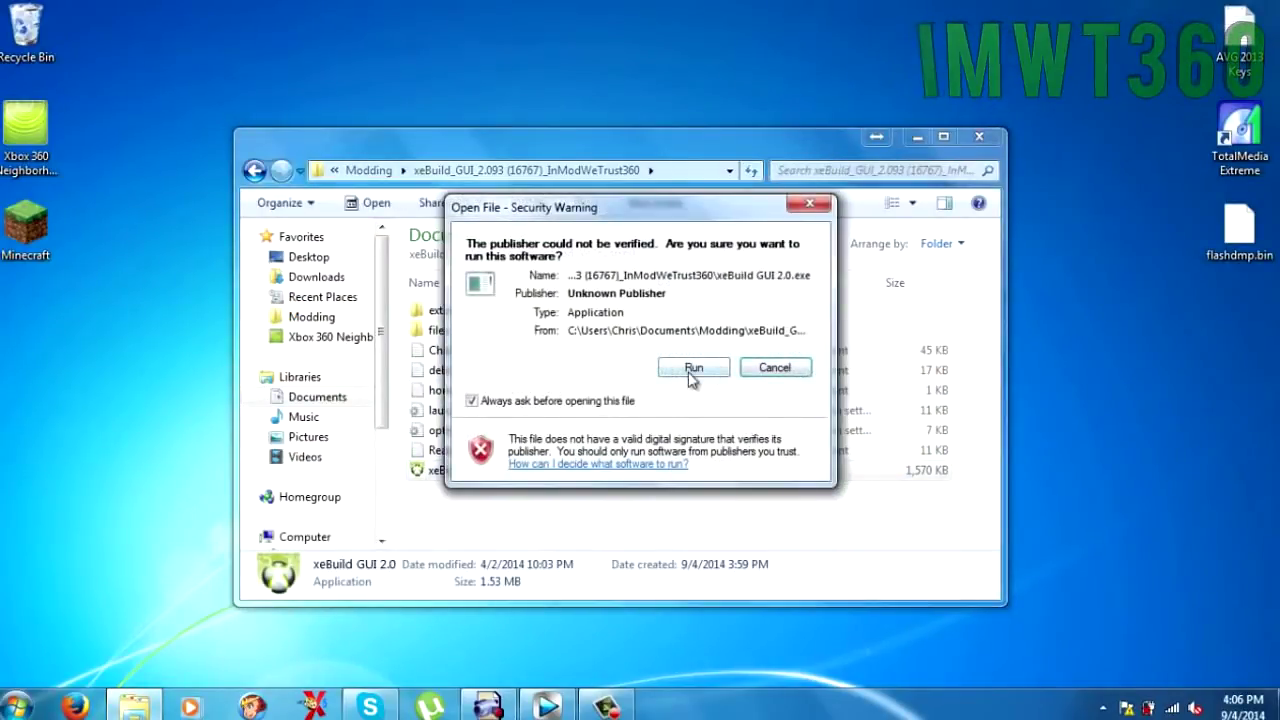
left_click(694, 369)
left_click(981, 138)
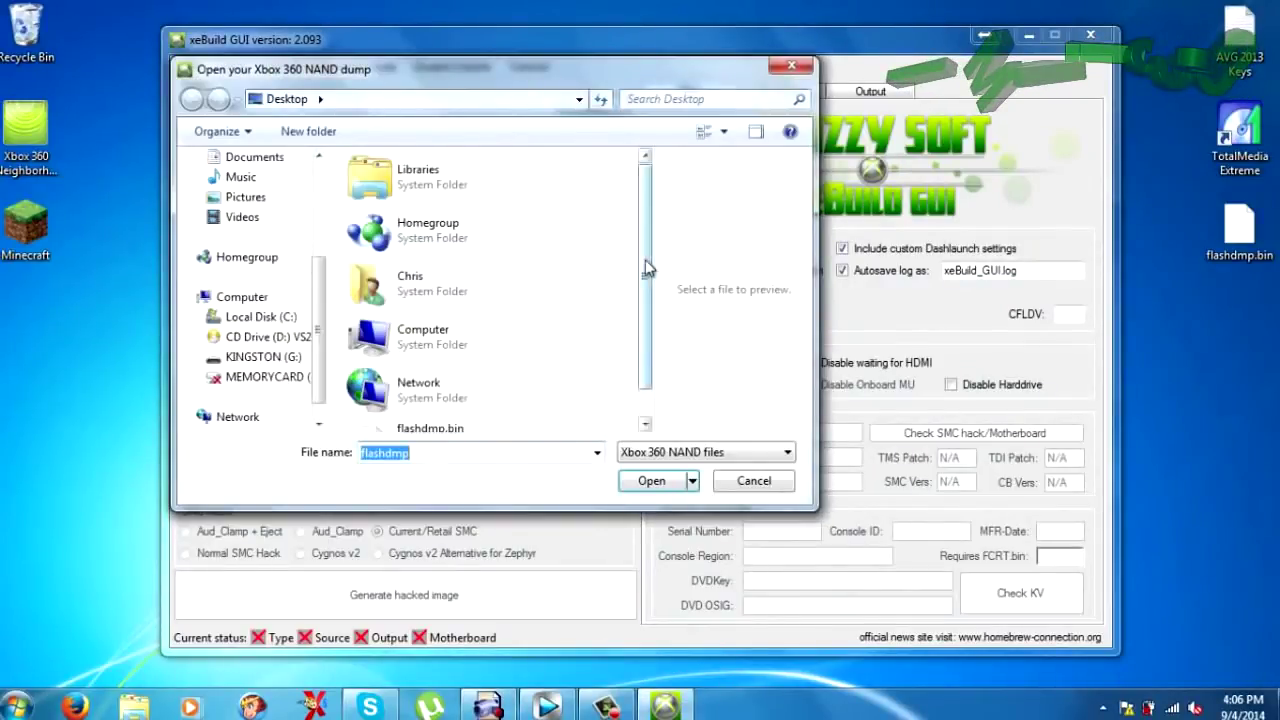
- Load flashdmp.bin from the Desktop as the source NAND dump
left_click(429, 423)
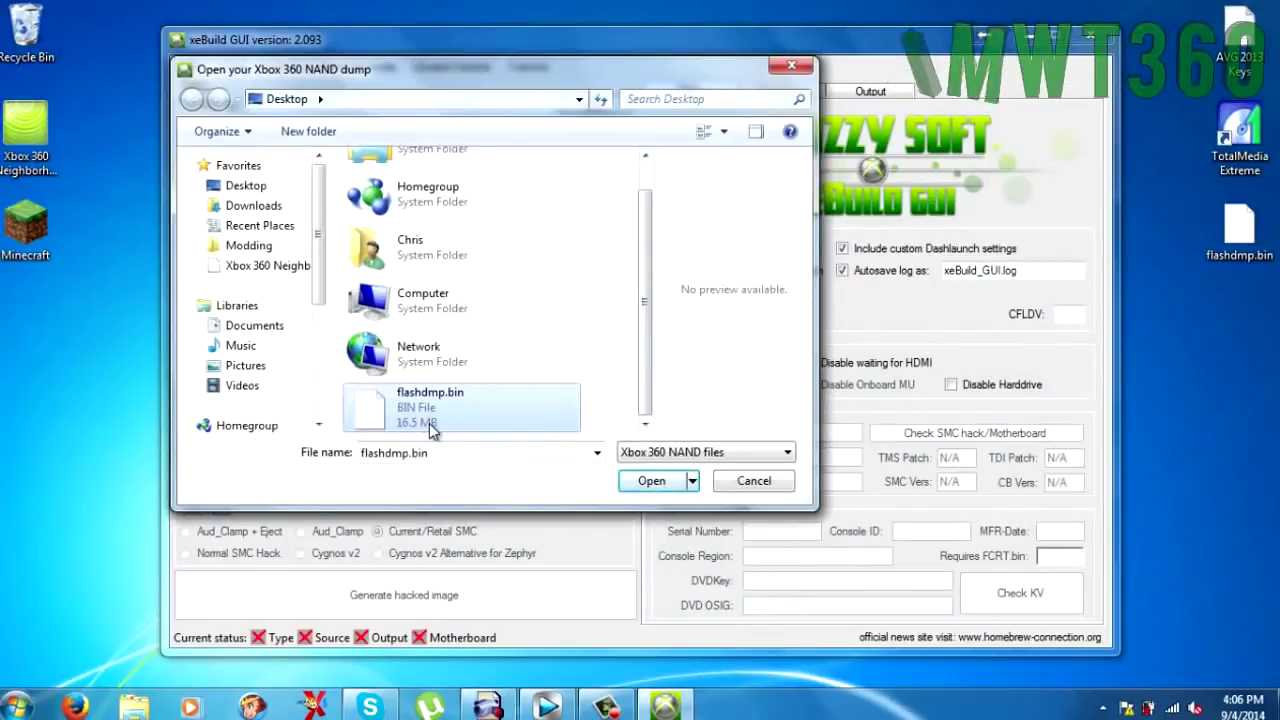
left_click(638, 480)
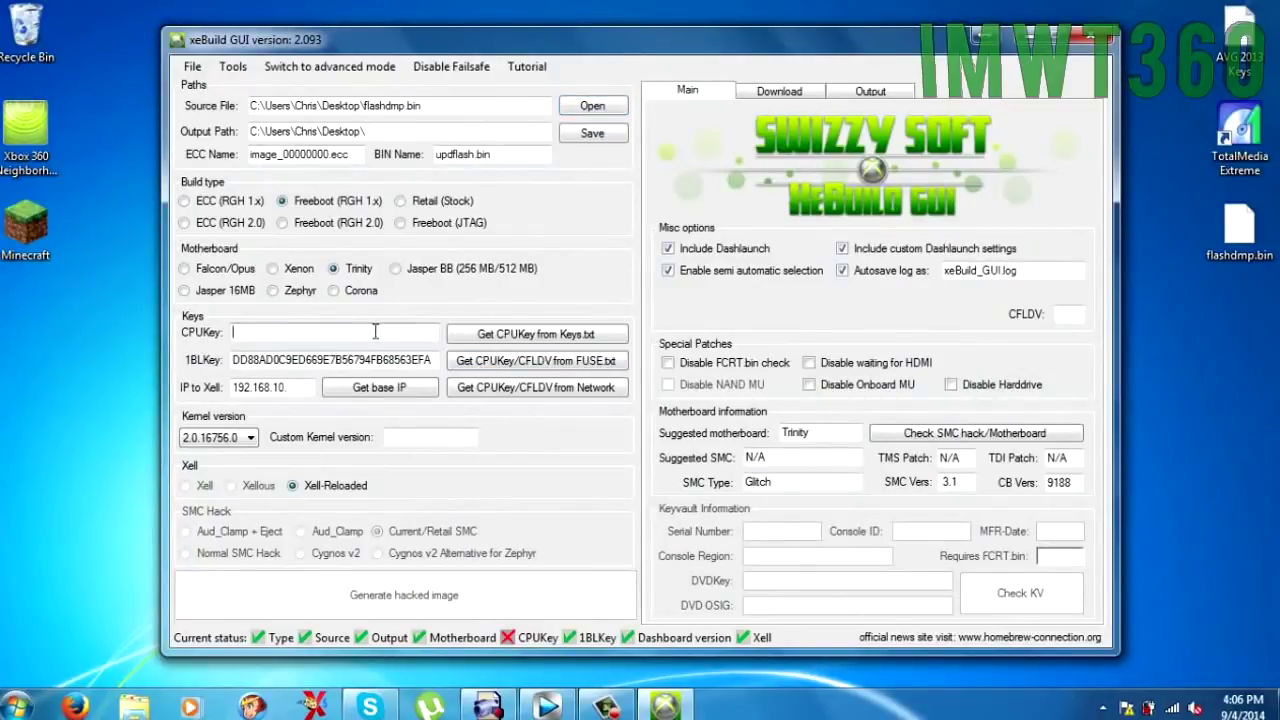
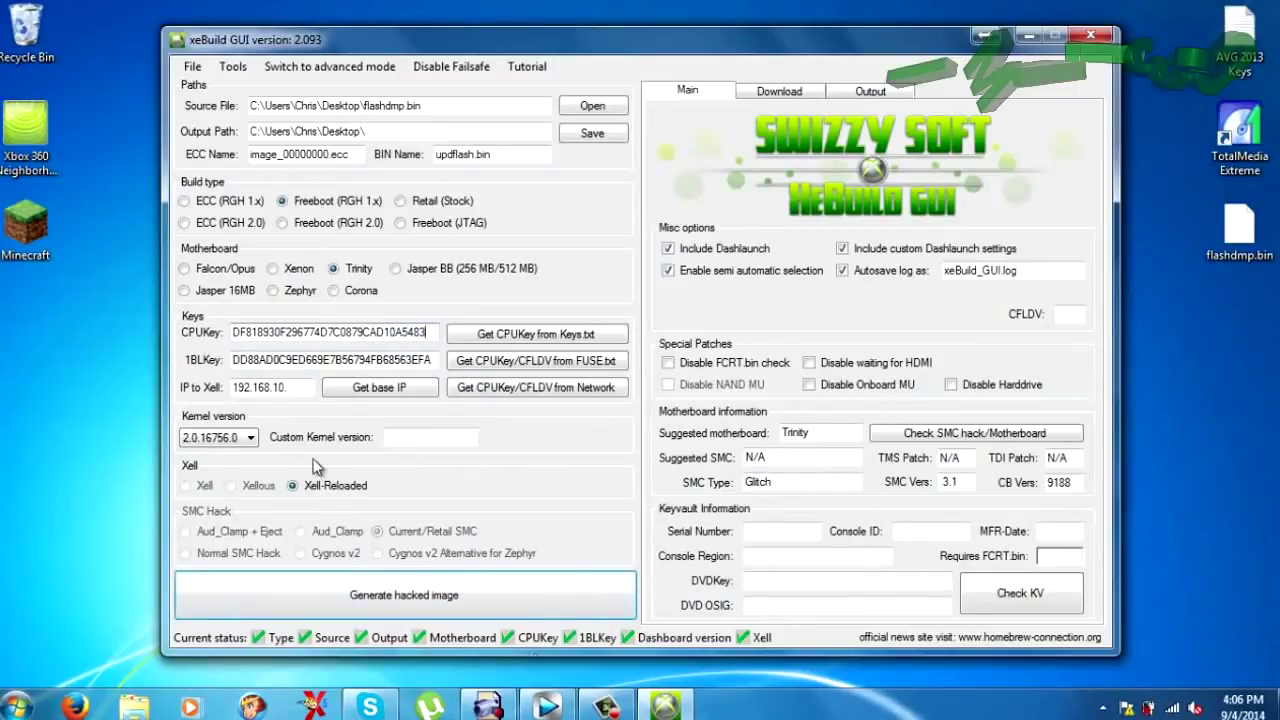
- Paste the console's CPU key and choose kernel version 2.0.16767.0
left_click(252, 441)
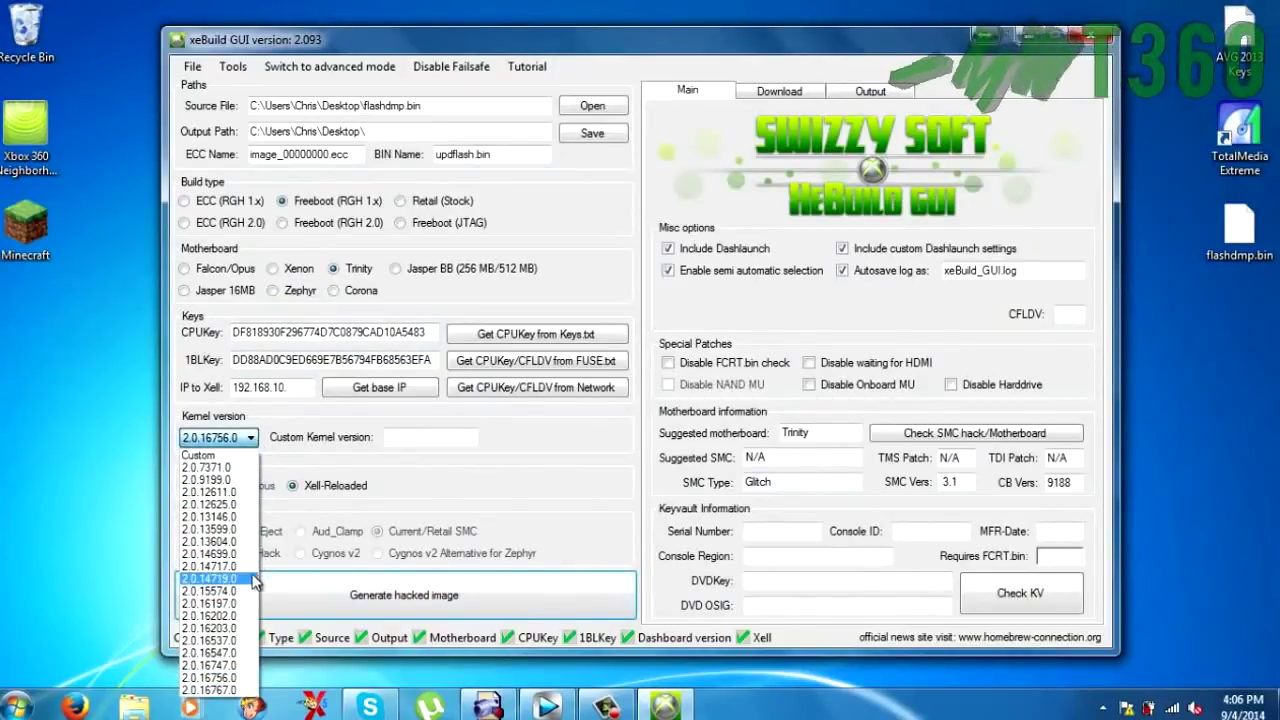
left_click(243, 690)
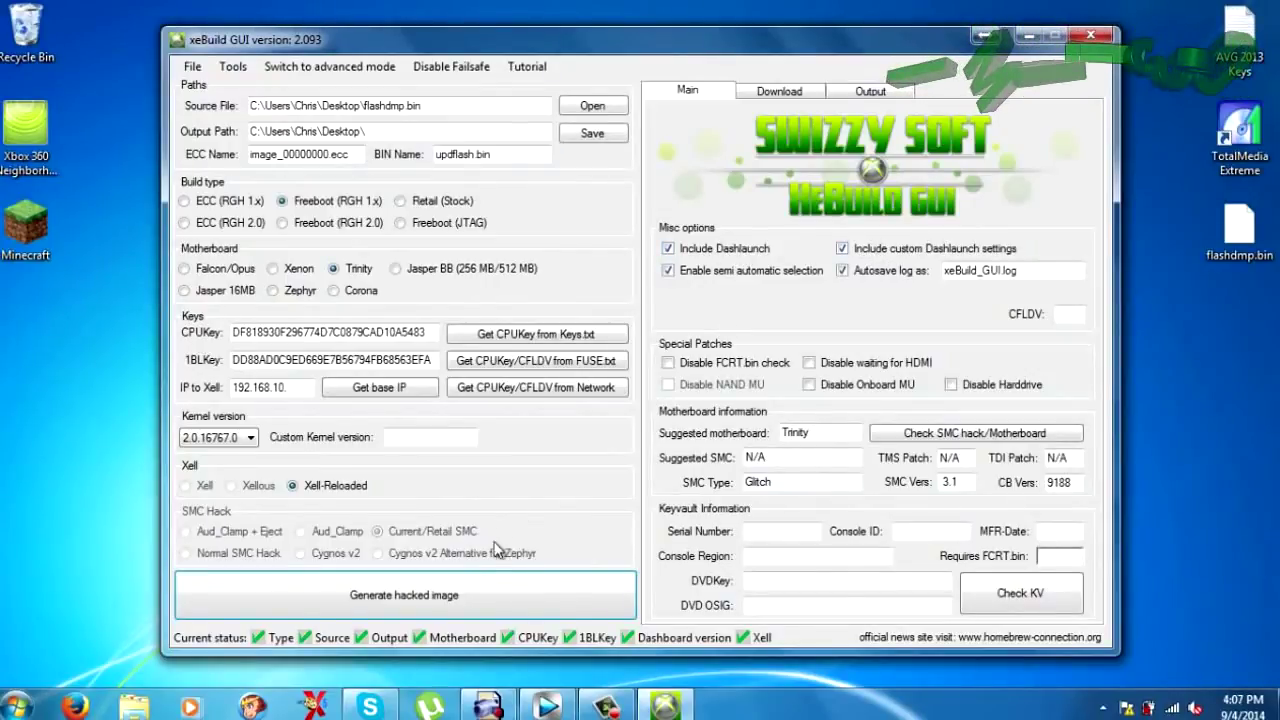
- Generate the hacked updflash.bin image to the Desktop and close xeBuild GUI
left_click(437, 605)
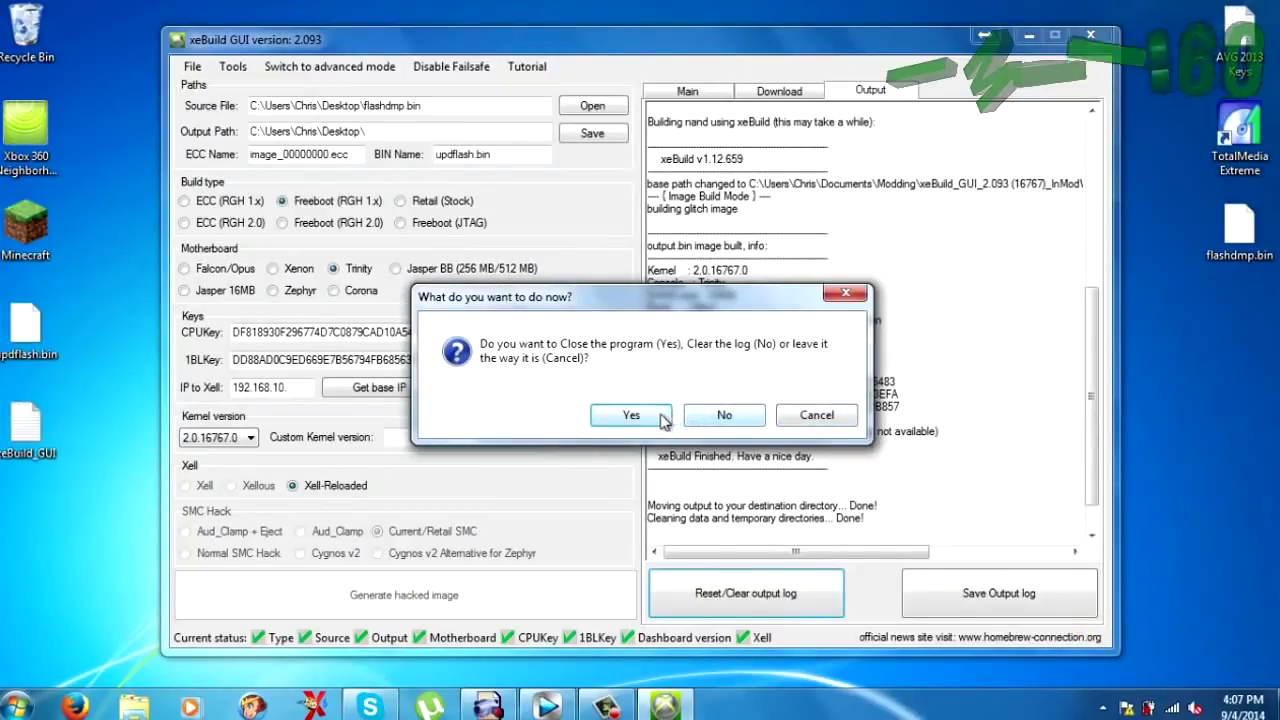
left_click(632, 415)
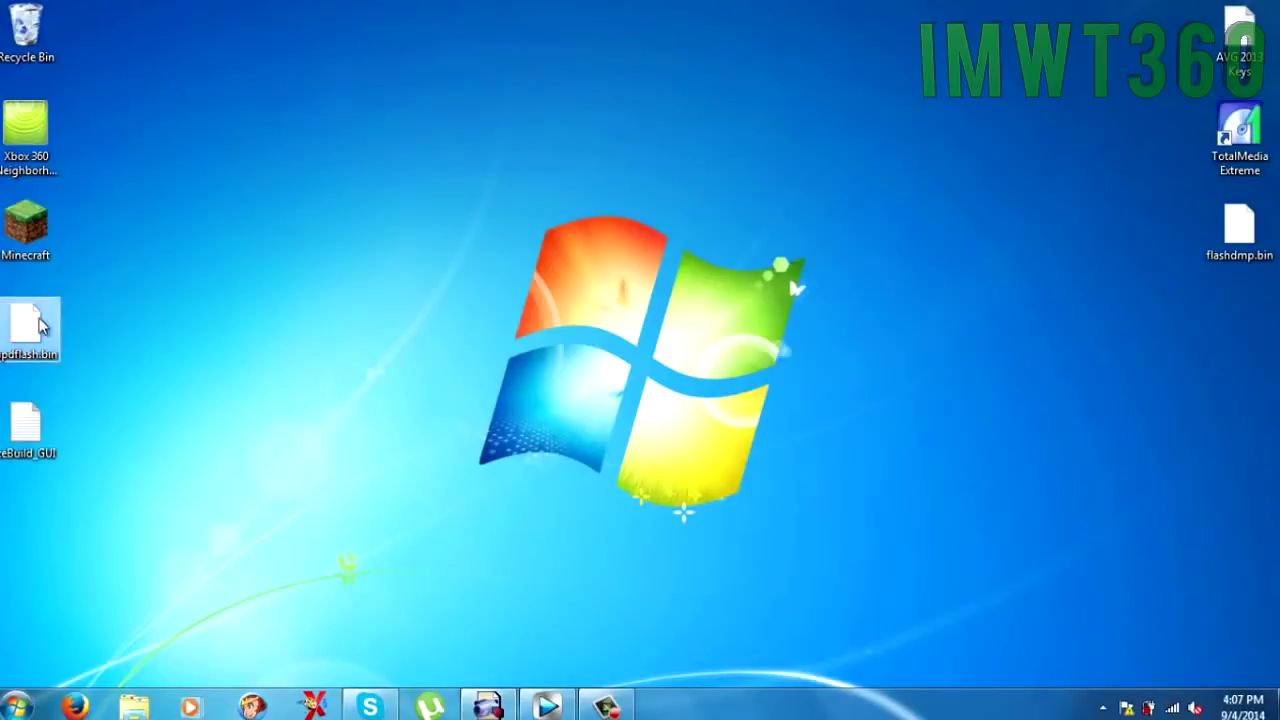
left_click(129, 349)
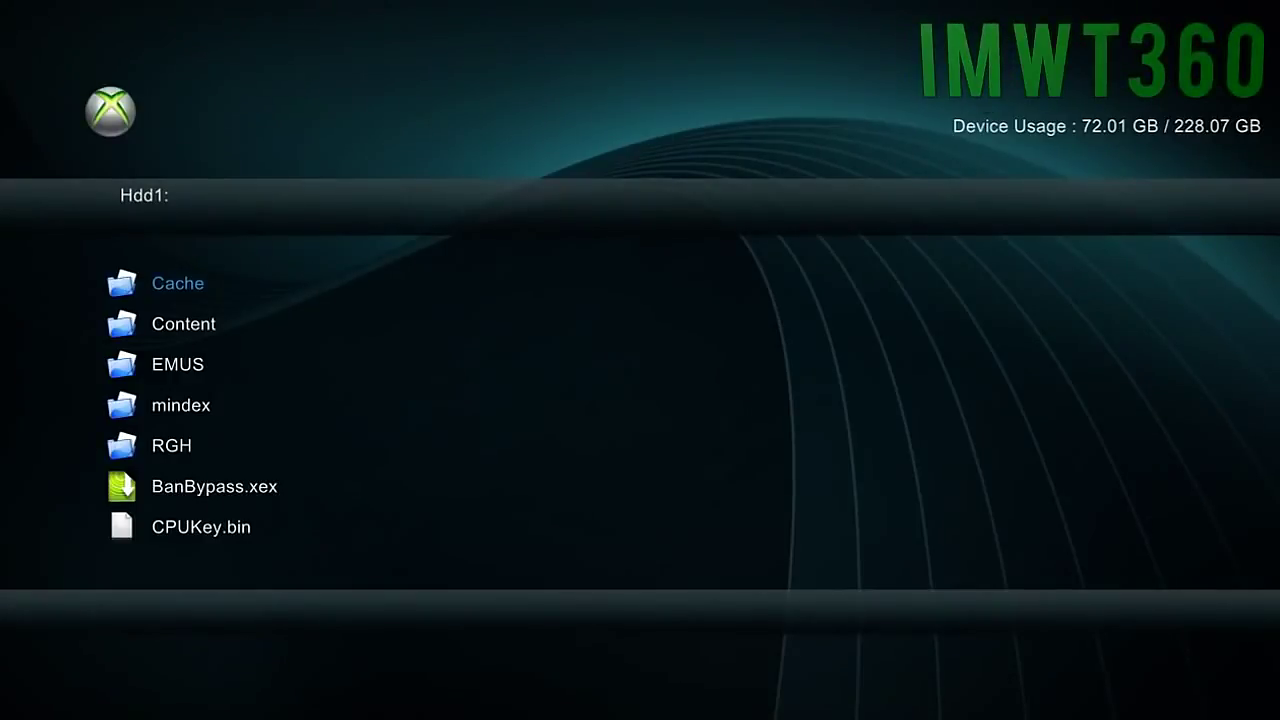
- Switch to the Usb0 drive and copy updflash.bin
key("x")
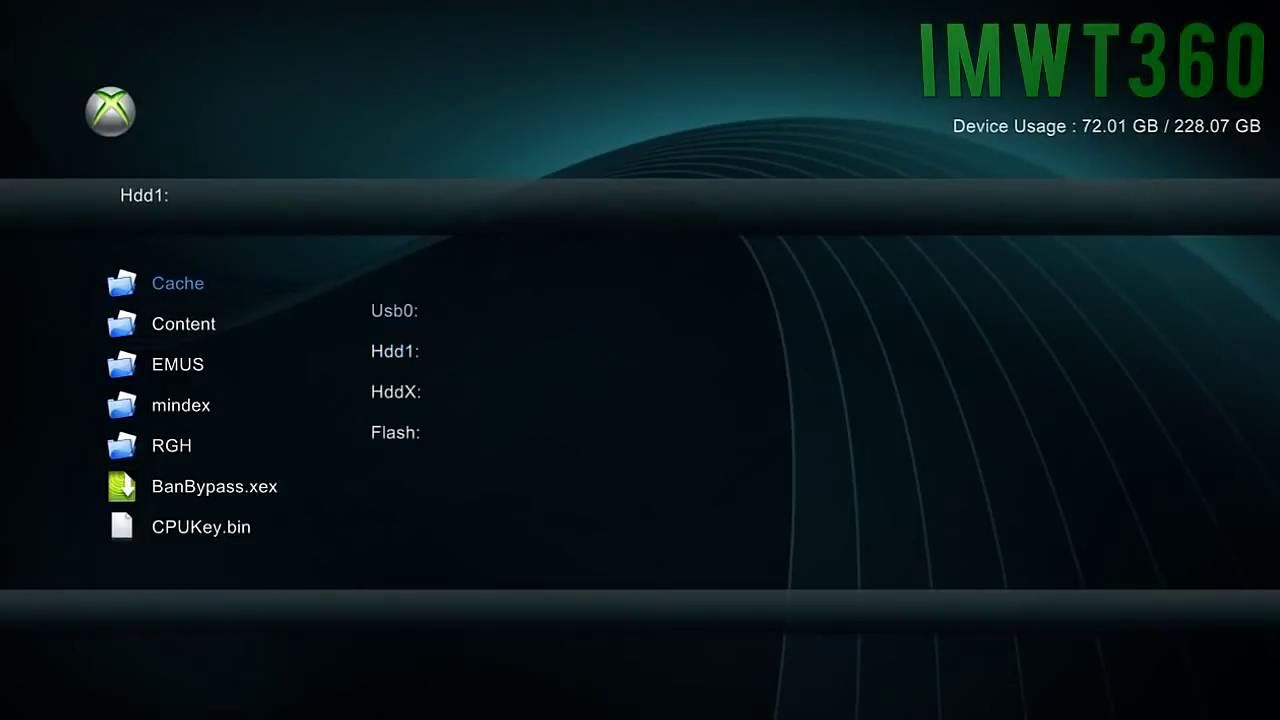
key("Return")
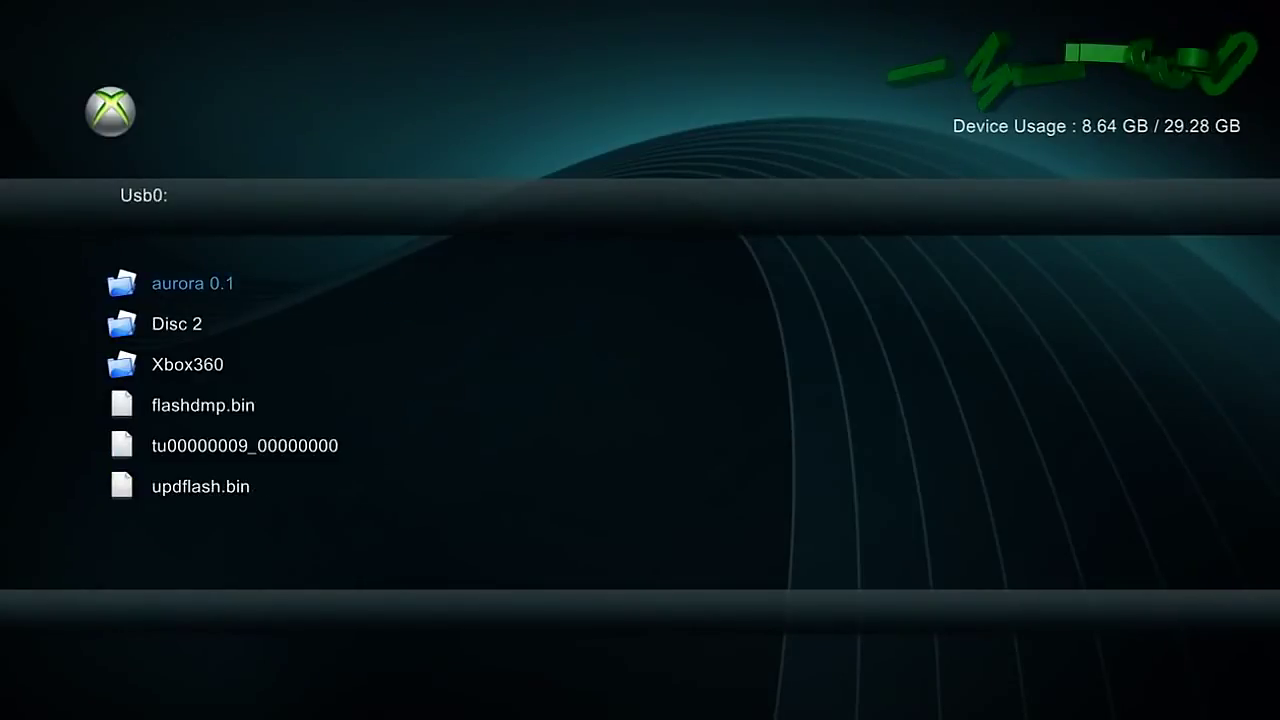
key("Down")
key("Down")
key("Down")
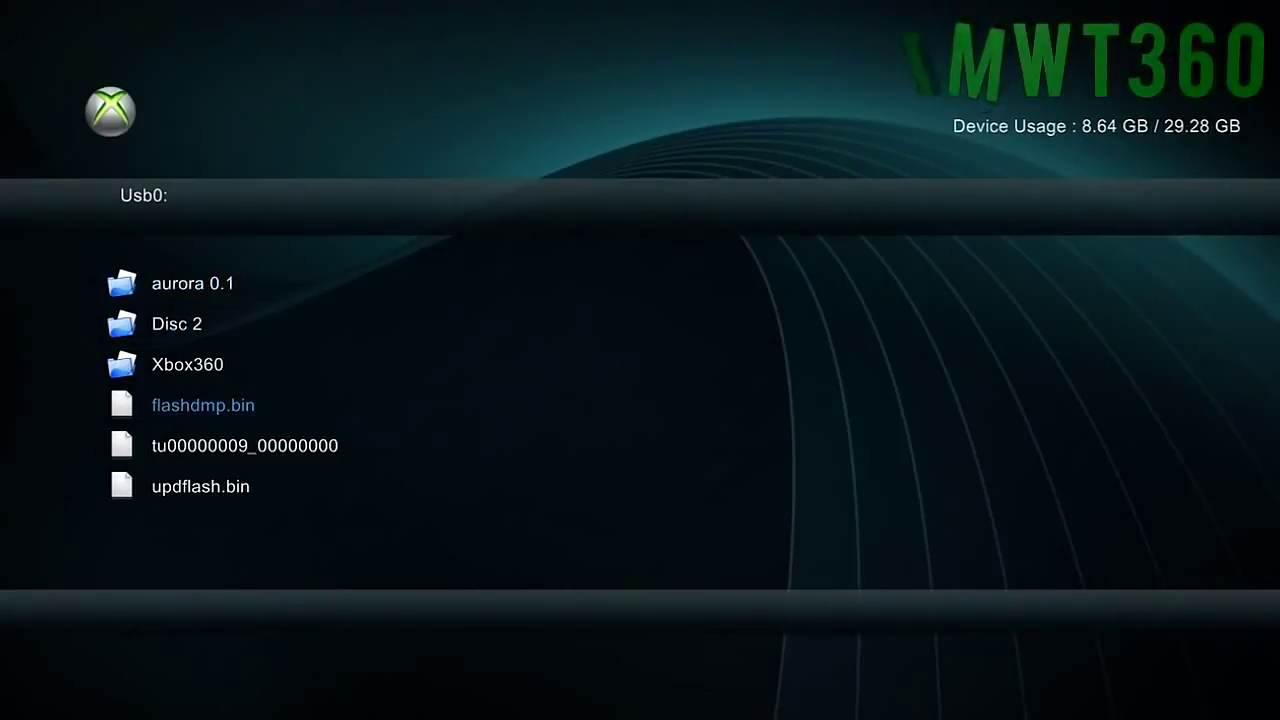
key("Down")
key("Down")
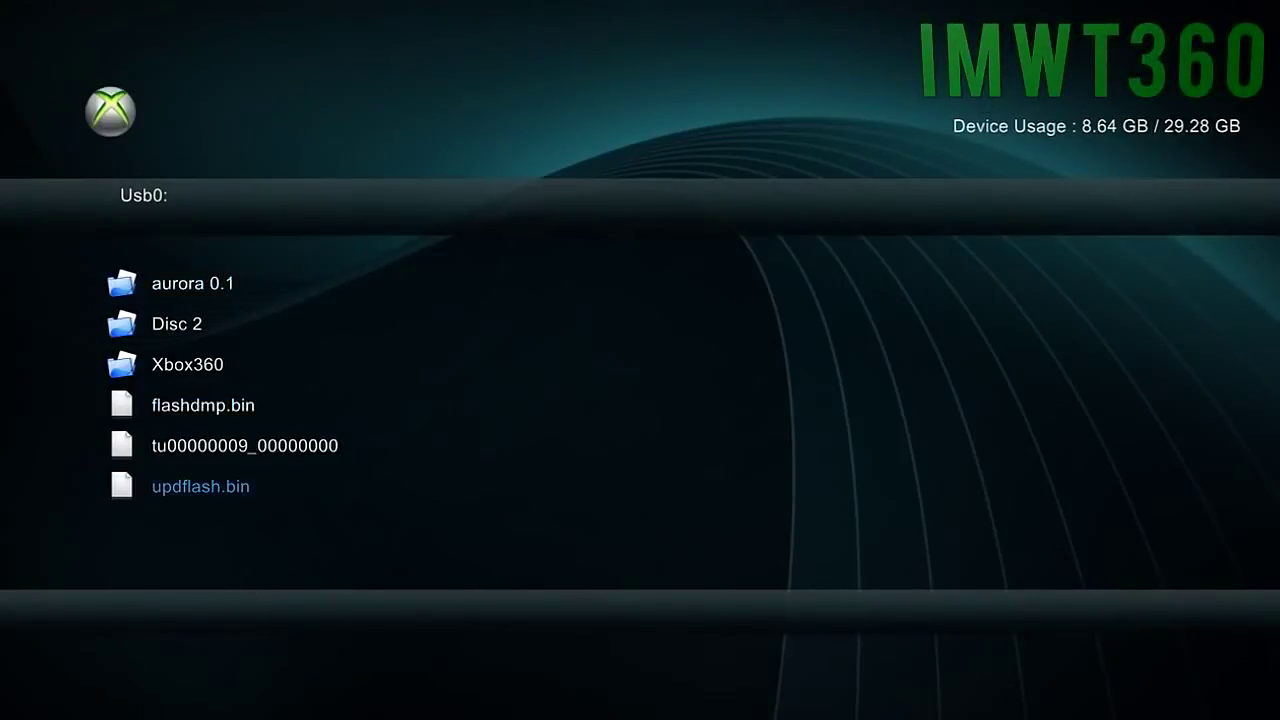
key("y")
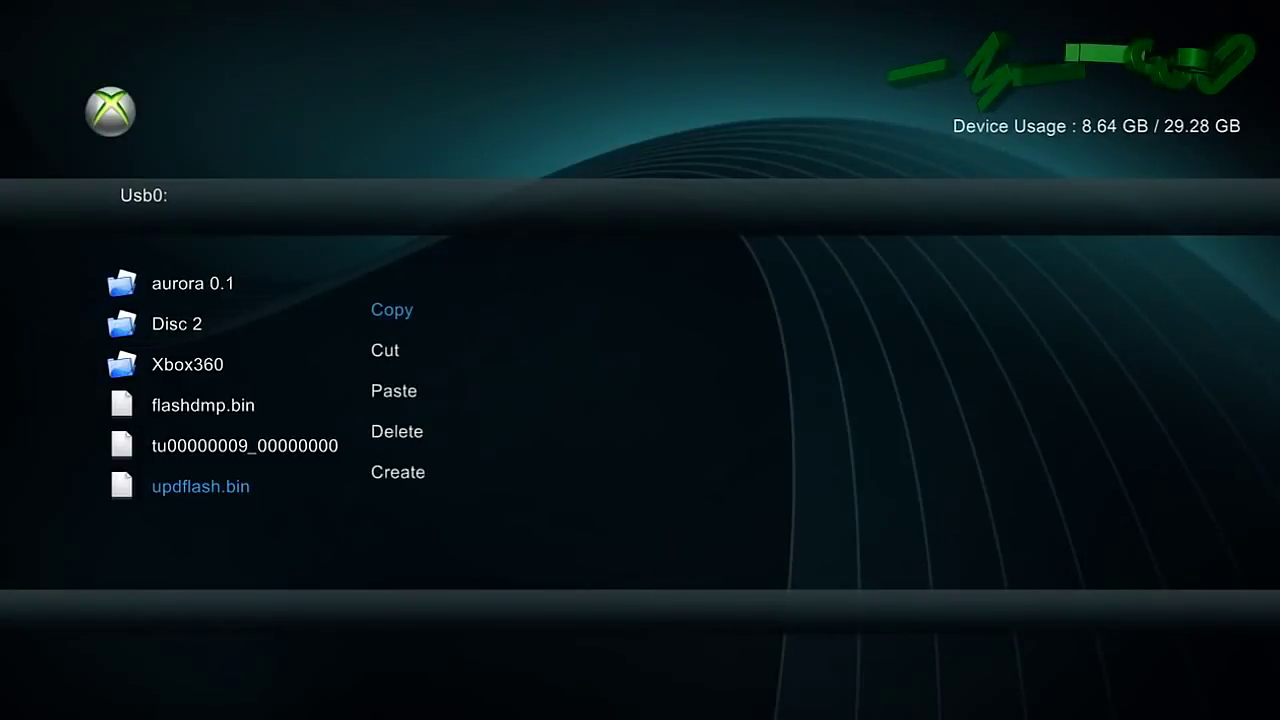
key("Return")
- Paste updflash.bin into Hdd1:\RGH\Applications\Flash360v1.0
key("Escape")
key("Down")
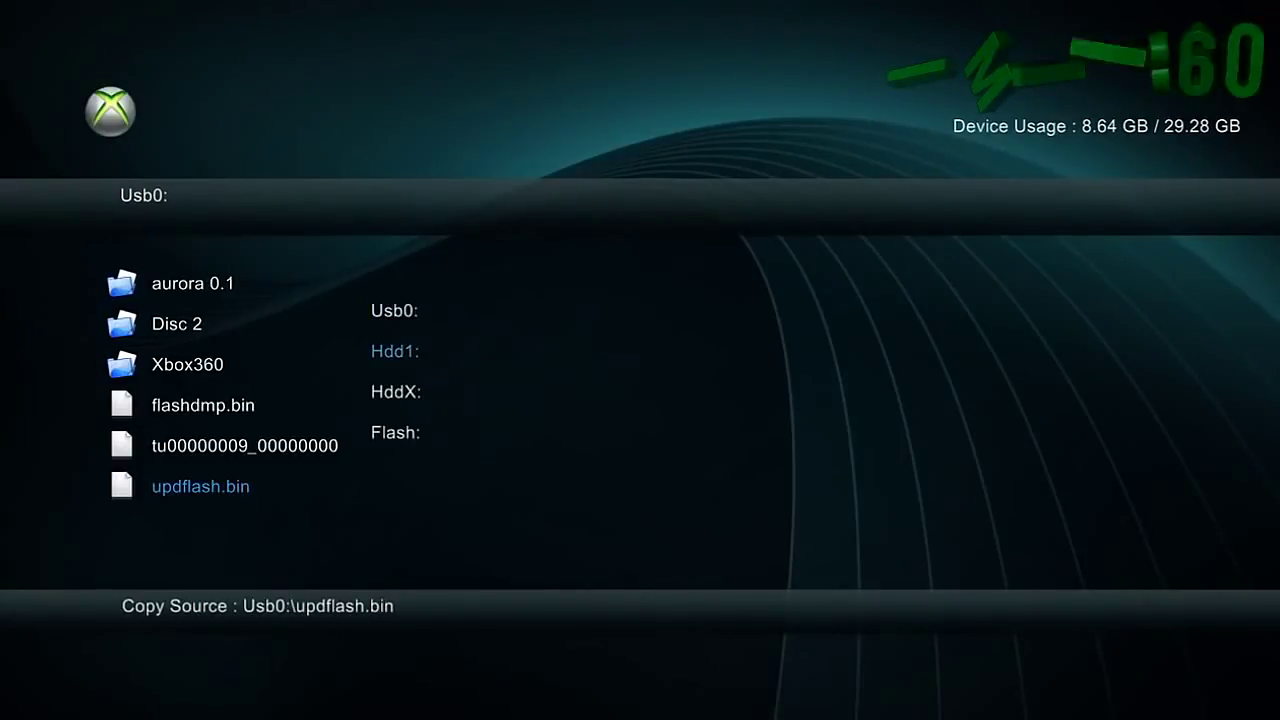
key("Return")
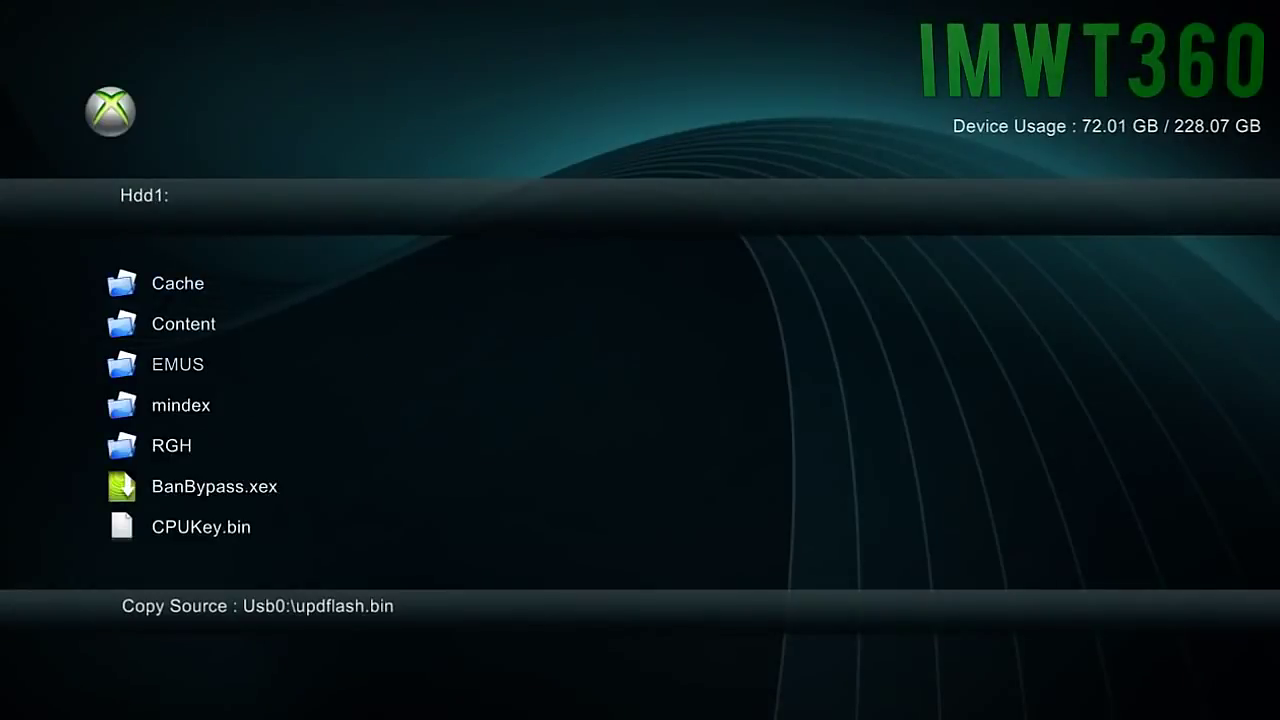
key("Return")
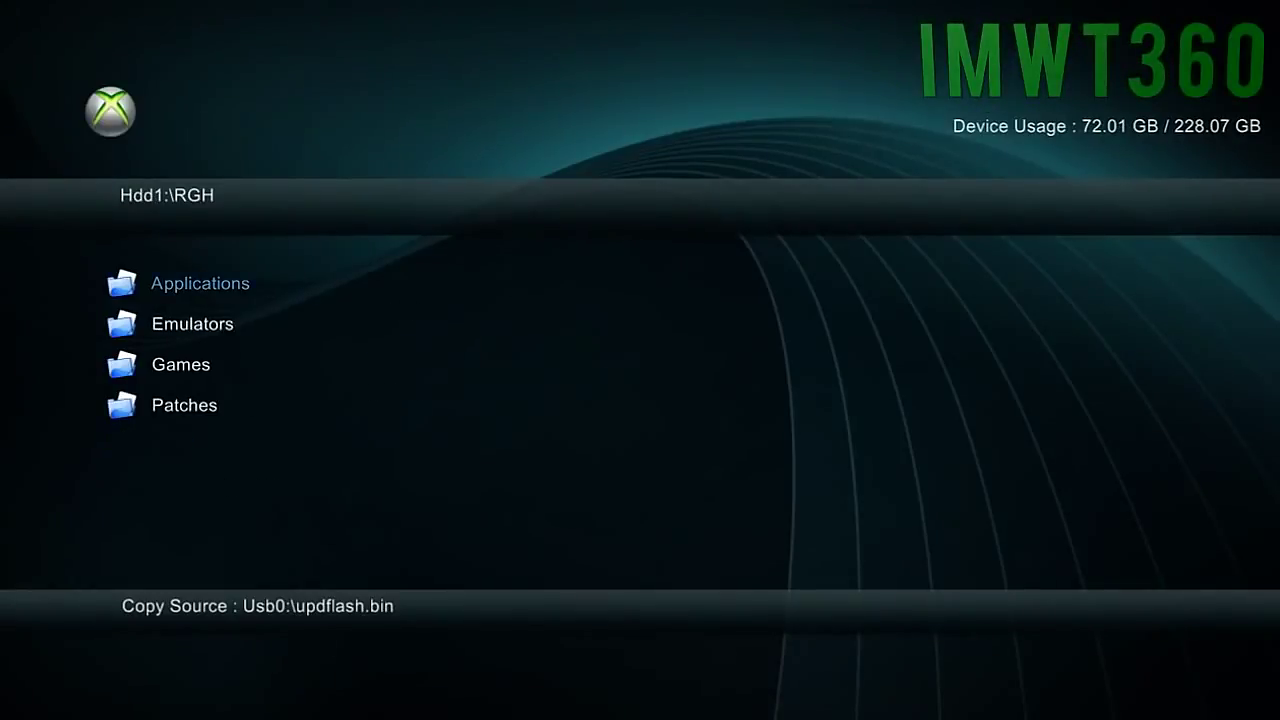
key("Return")
key("Down")
key("Down")
key("Down")
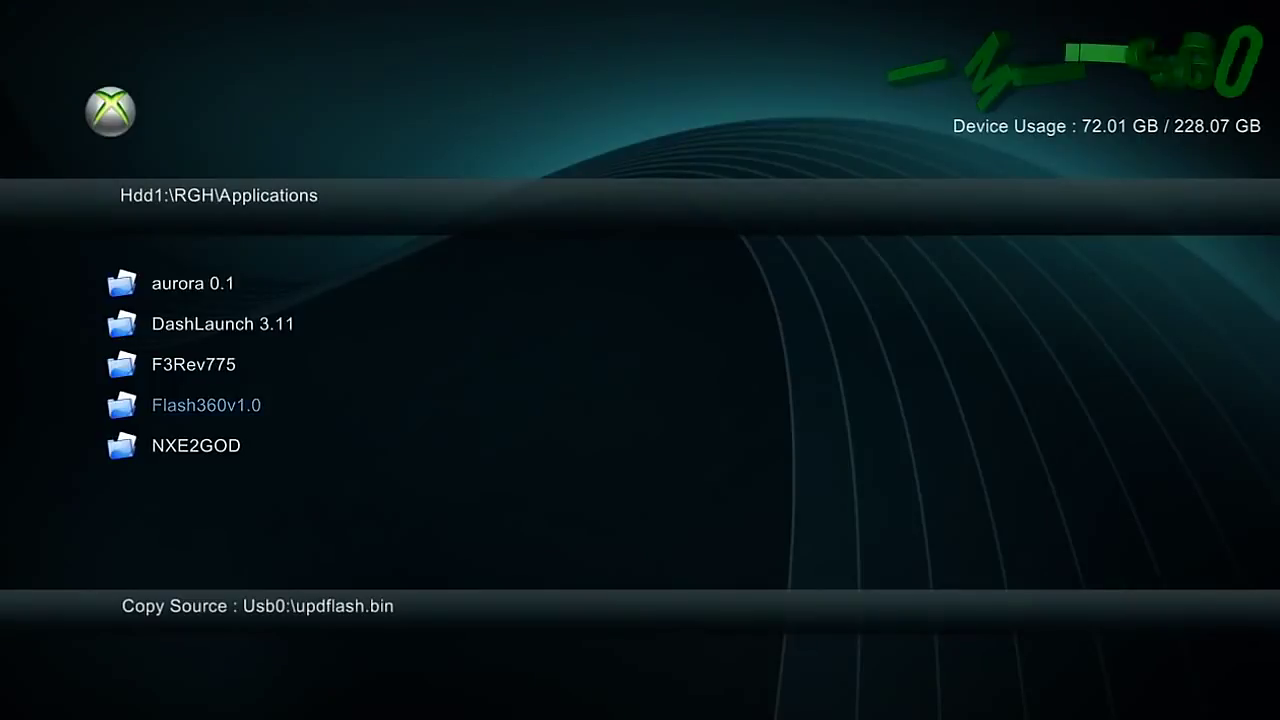
key("Return")
key("y")
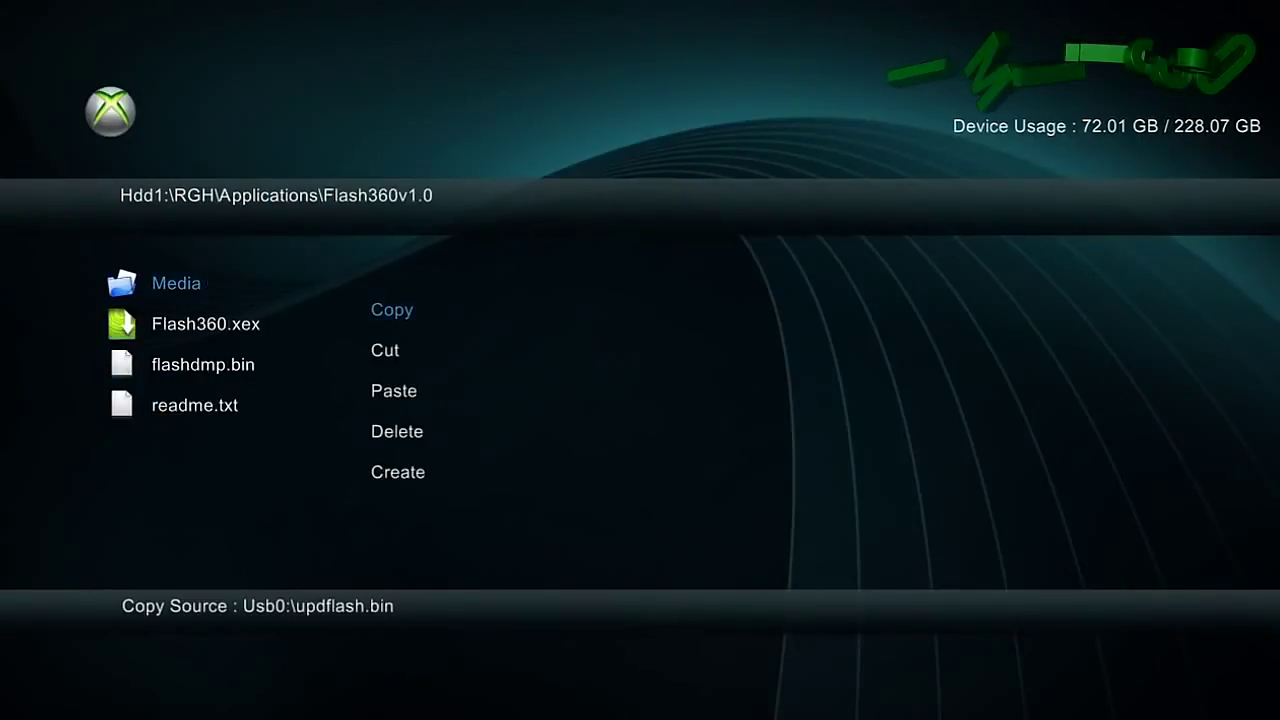
key("Down")
key("Down")
key("Return")
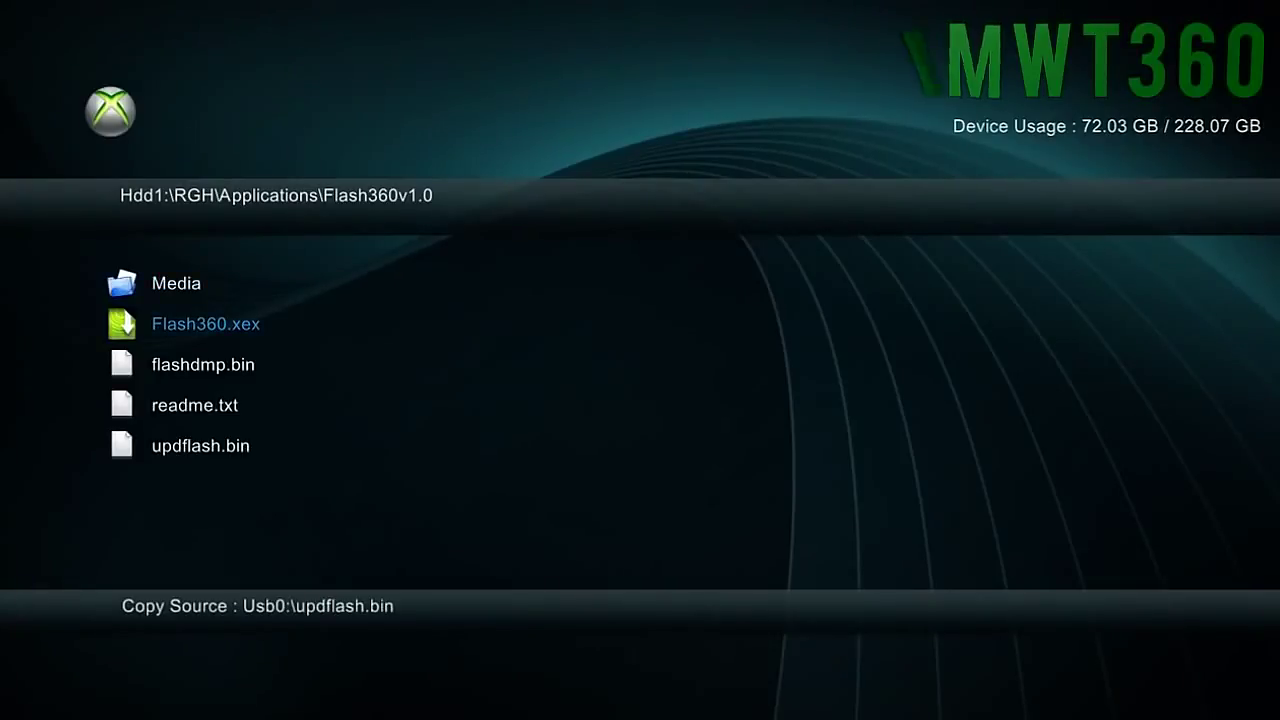
- Raw-flash the 16 MiB updflash.bin with Flash360, keeping the current keyvault and config despite the ZeroPaired warning
key("Return")
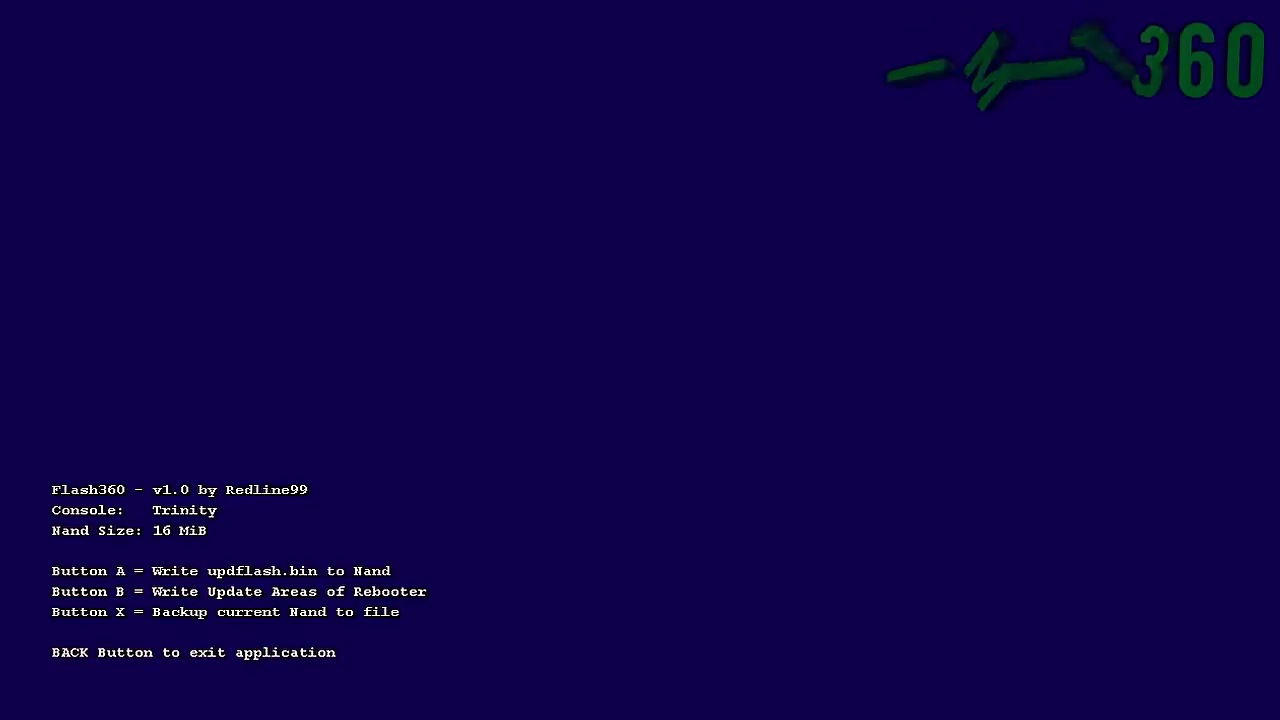
key("Return")
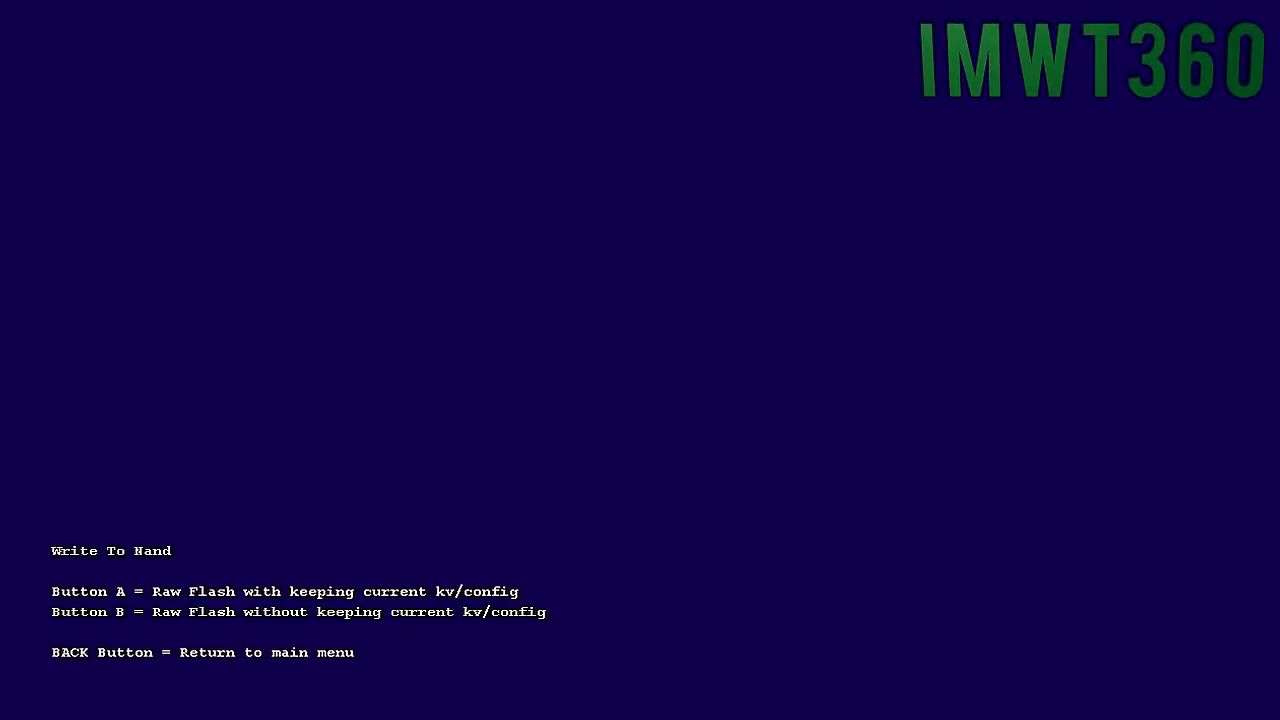
key("Return")
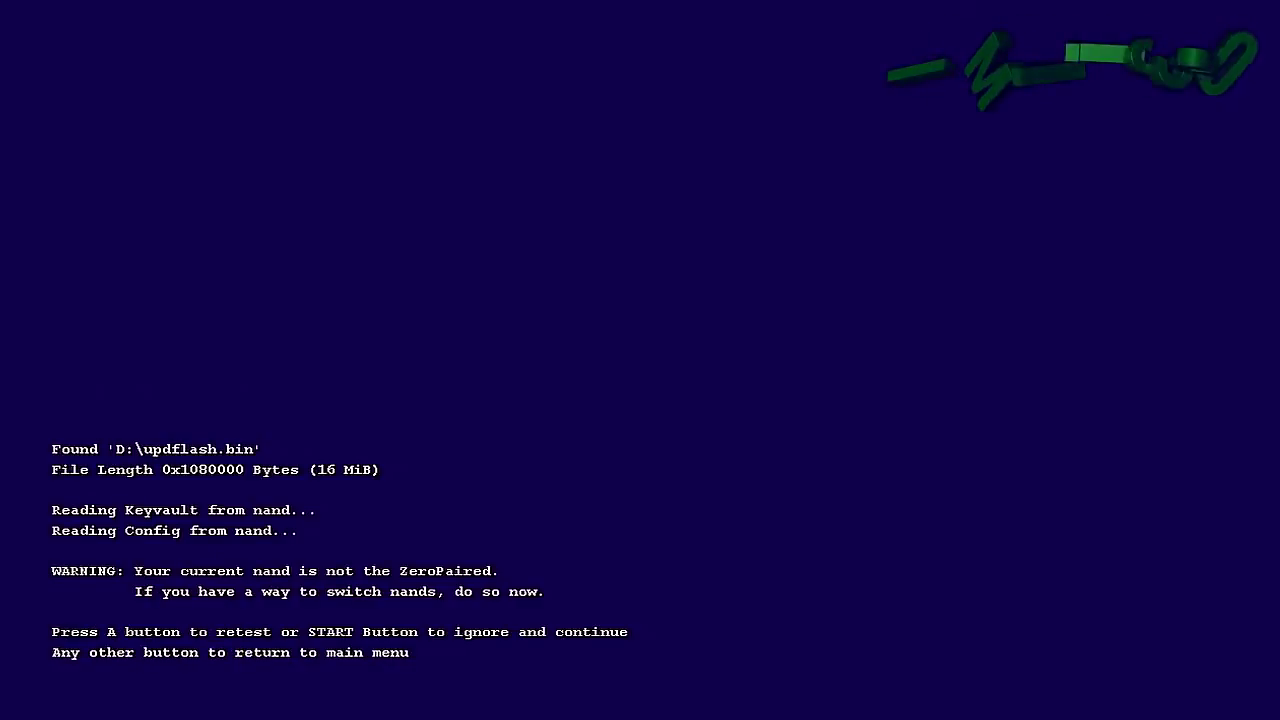
key("Return")
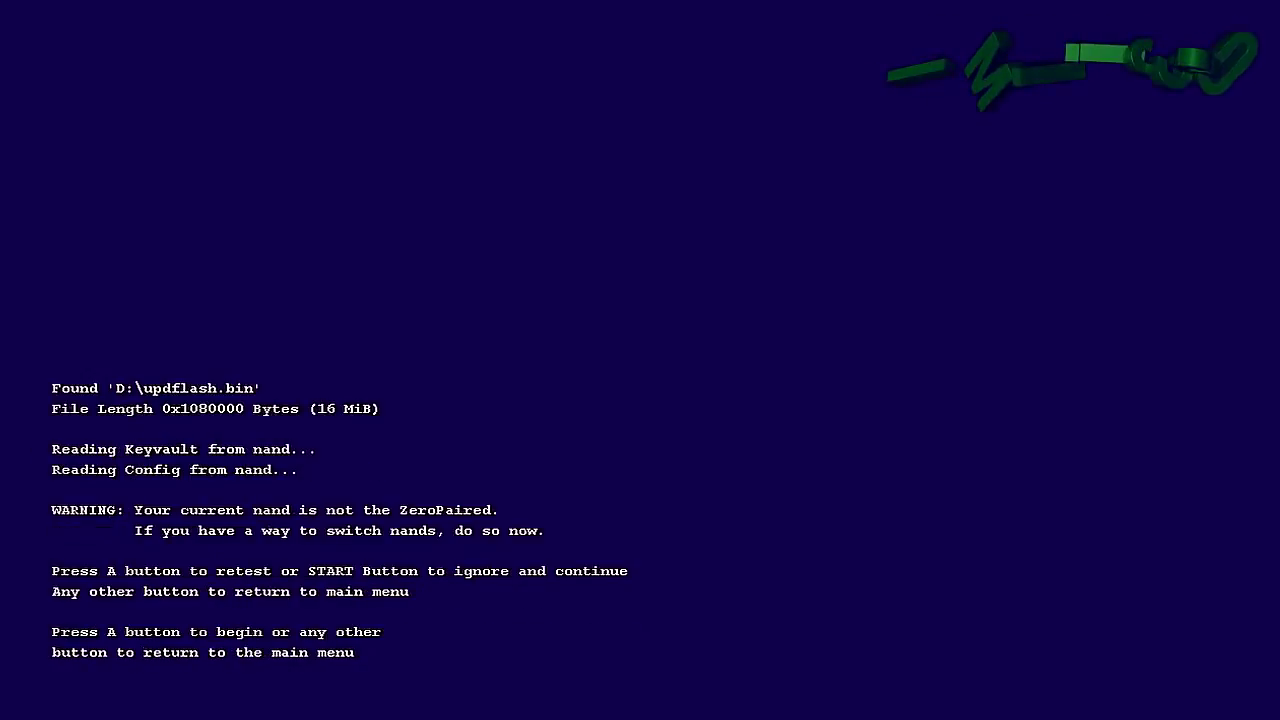
key("Return")
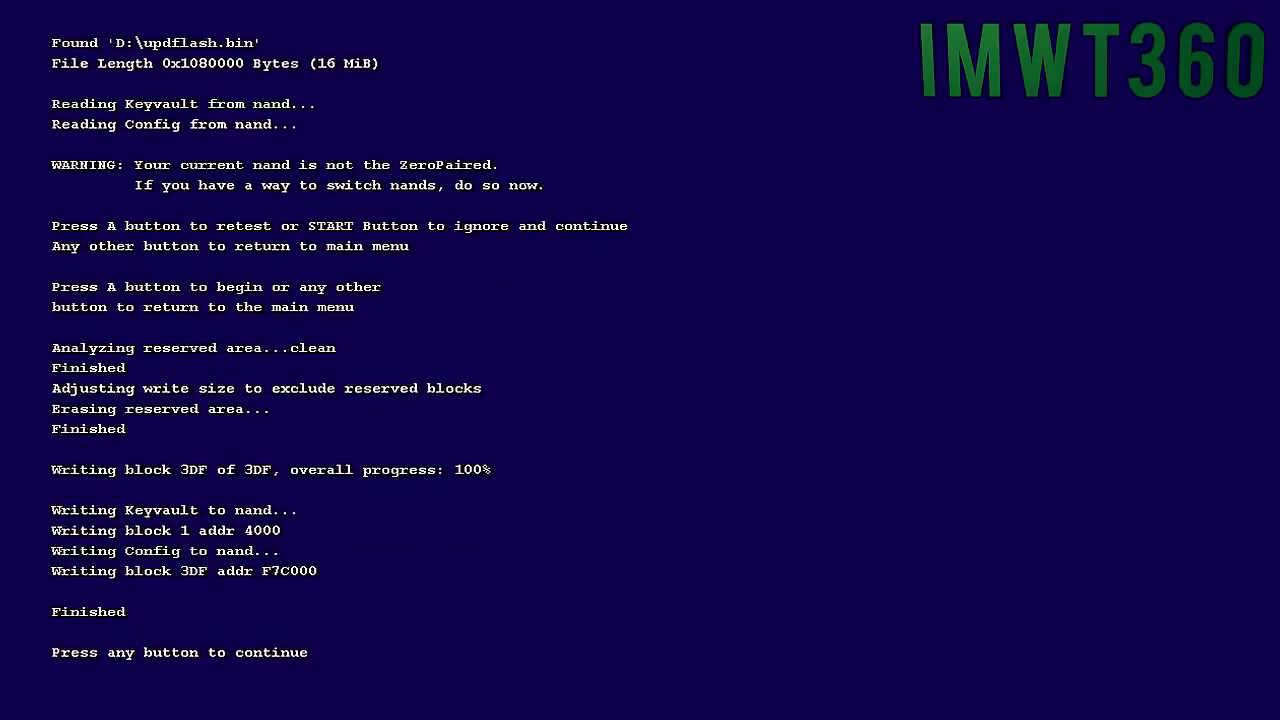
key("Return")
key("Escape")
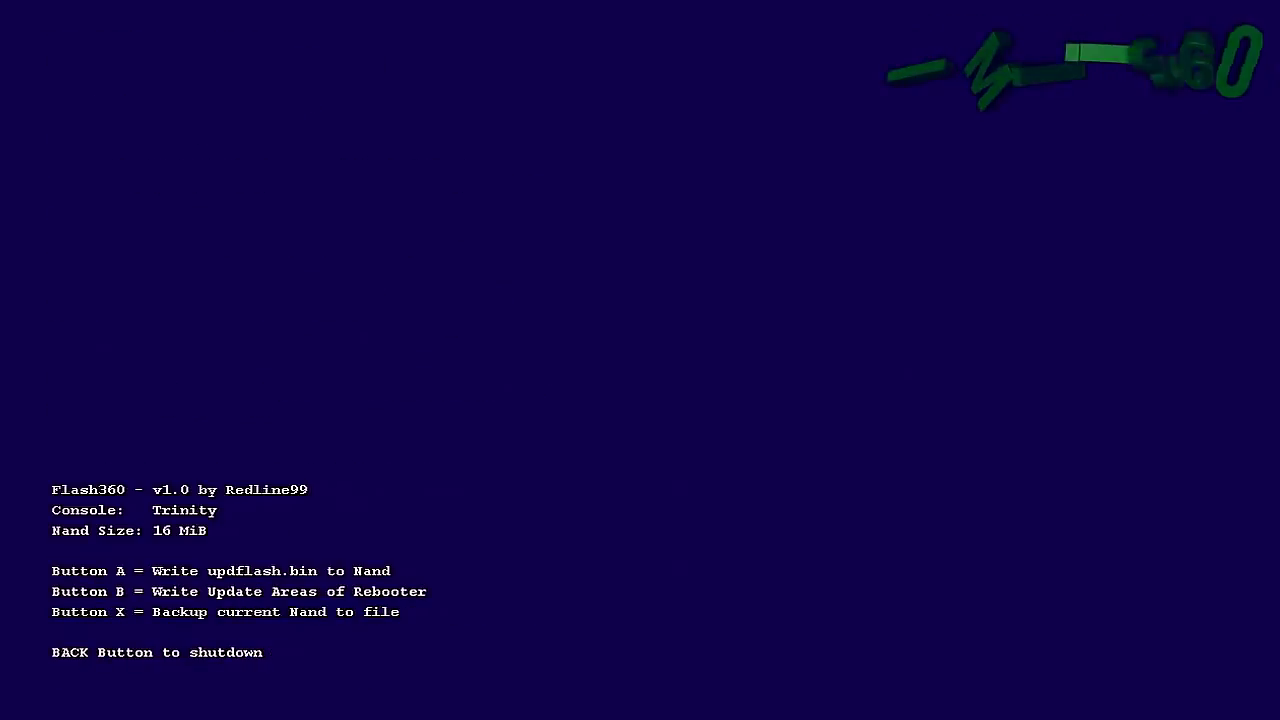
- Reboot the console and navigate Settings > System > Console Settings to highlight System Info
key("Escape")
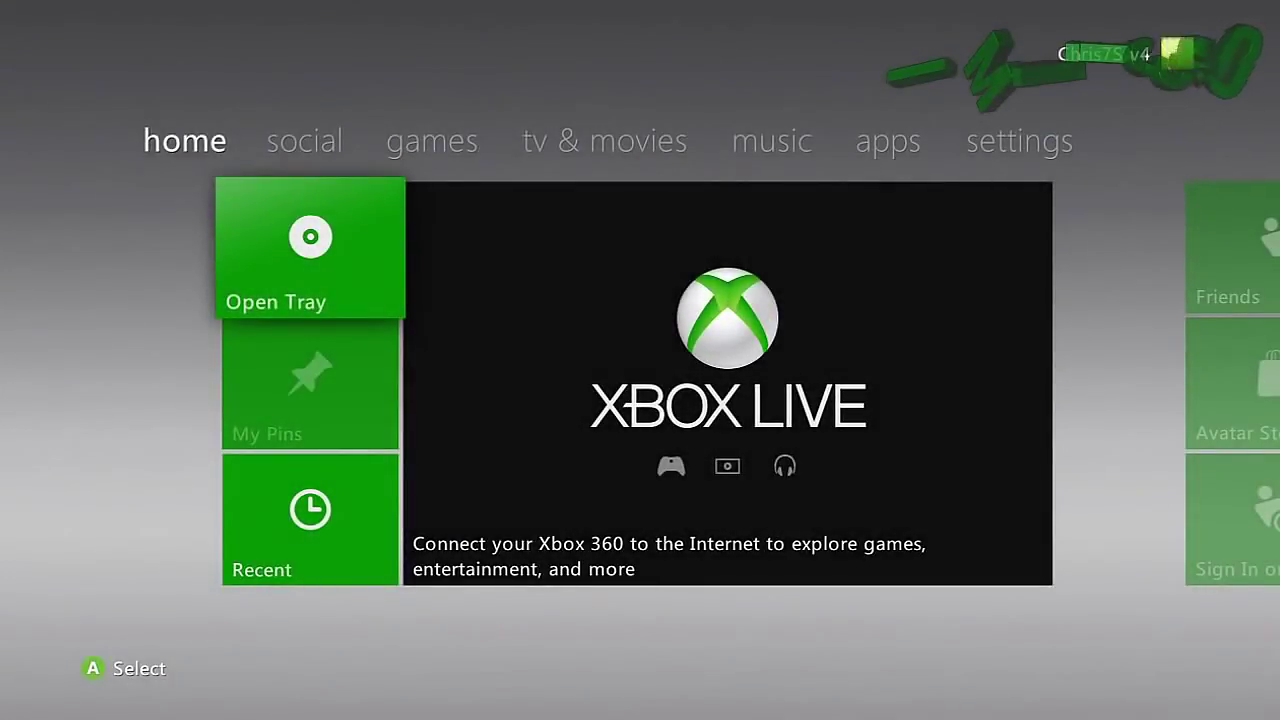
key("Up")
key("Right")
key("Right")
key("Right")
key("Right")
key("Right")
key("Right")
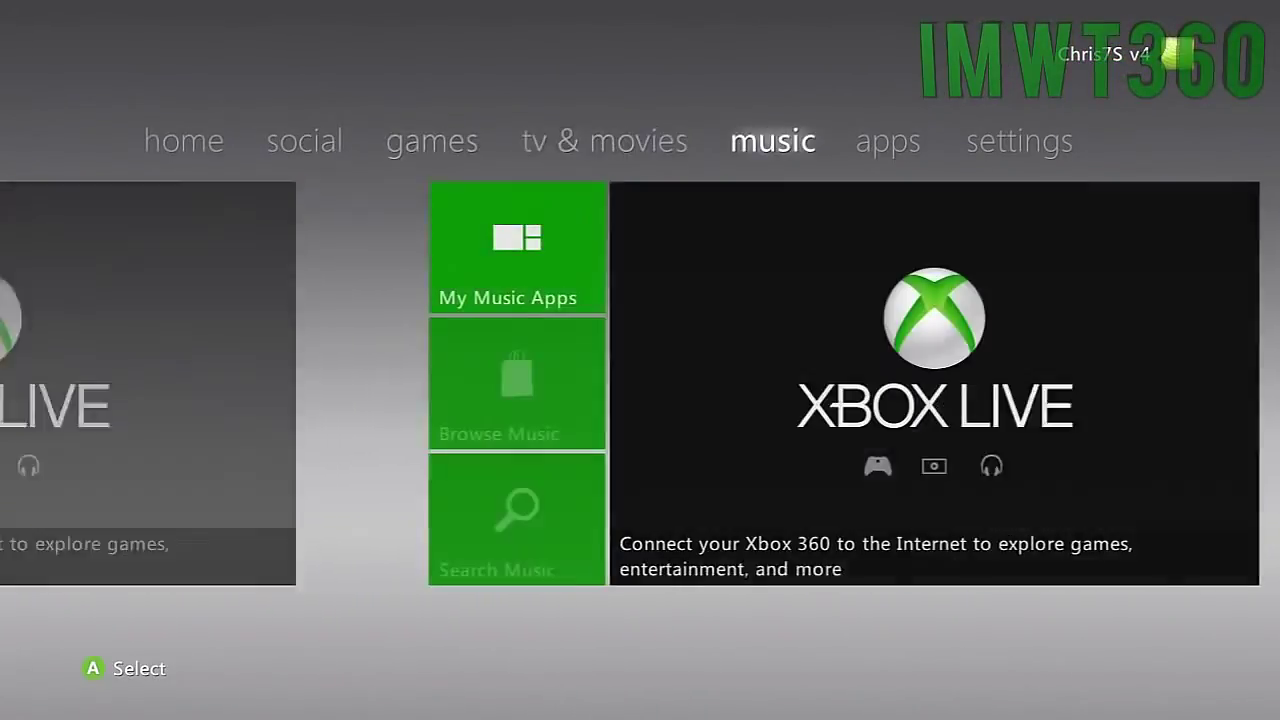
key("Down")
key("Return")
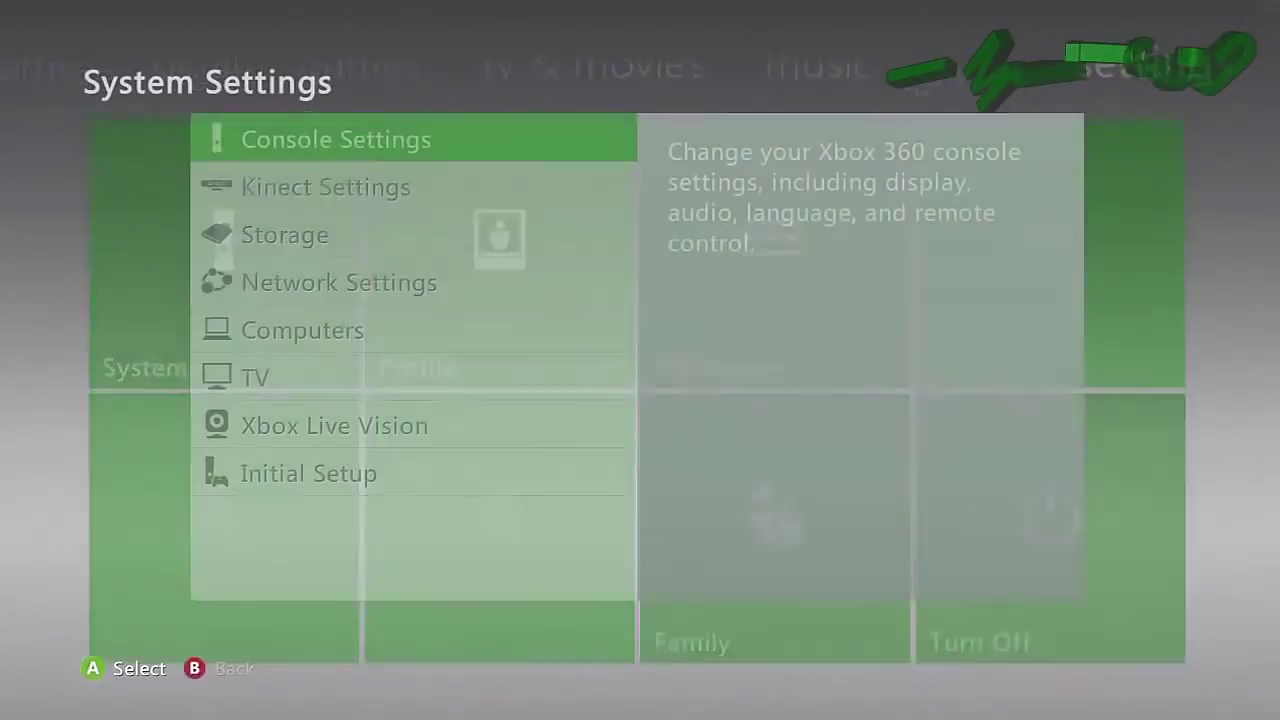
key("Return")
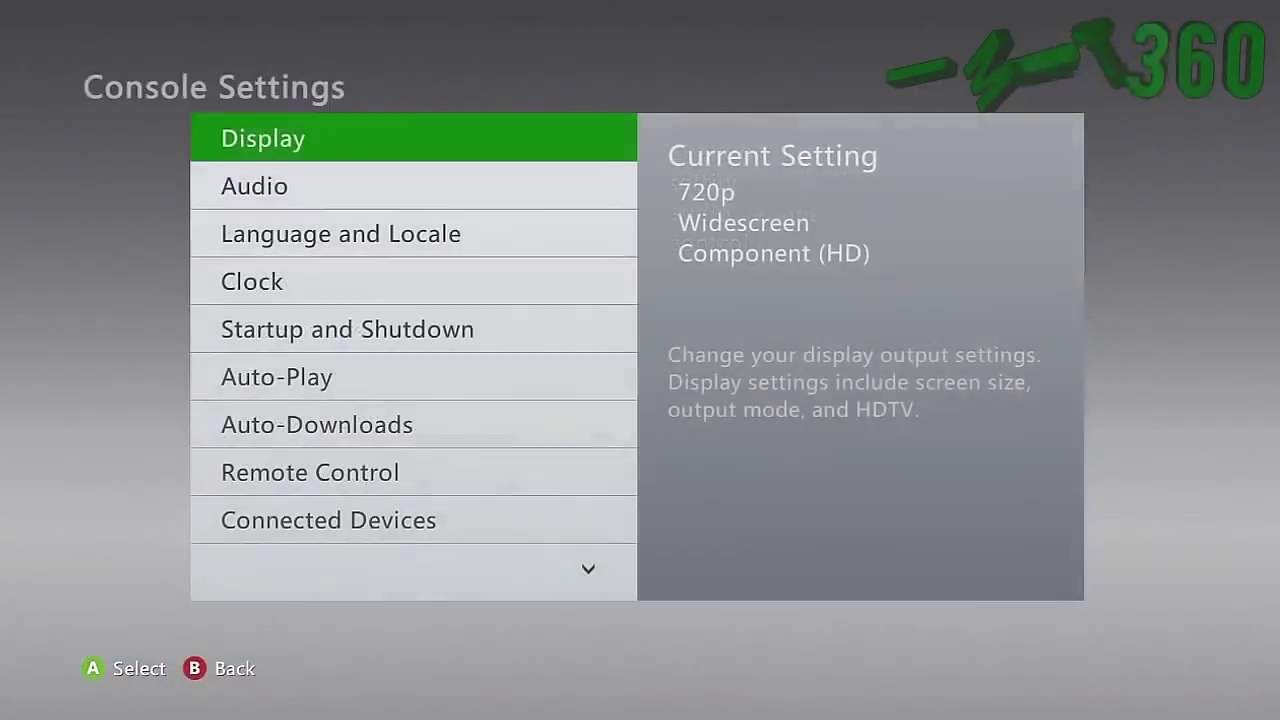
key("Up")
key("Up")
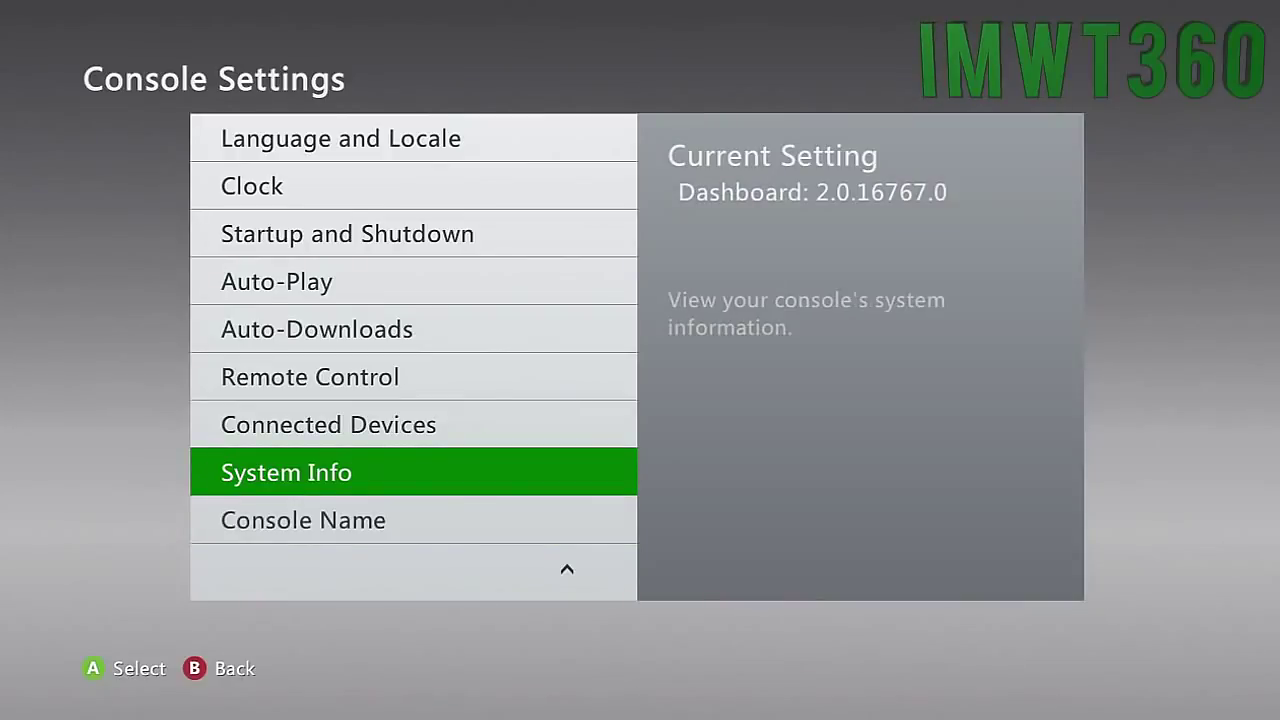